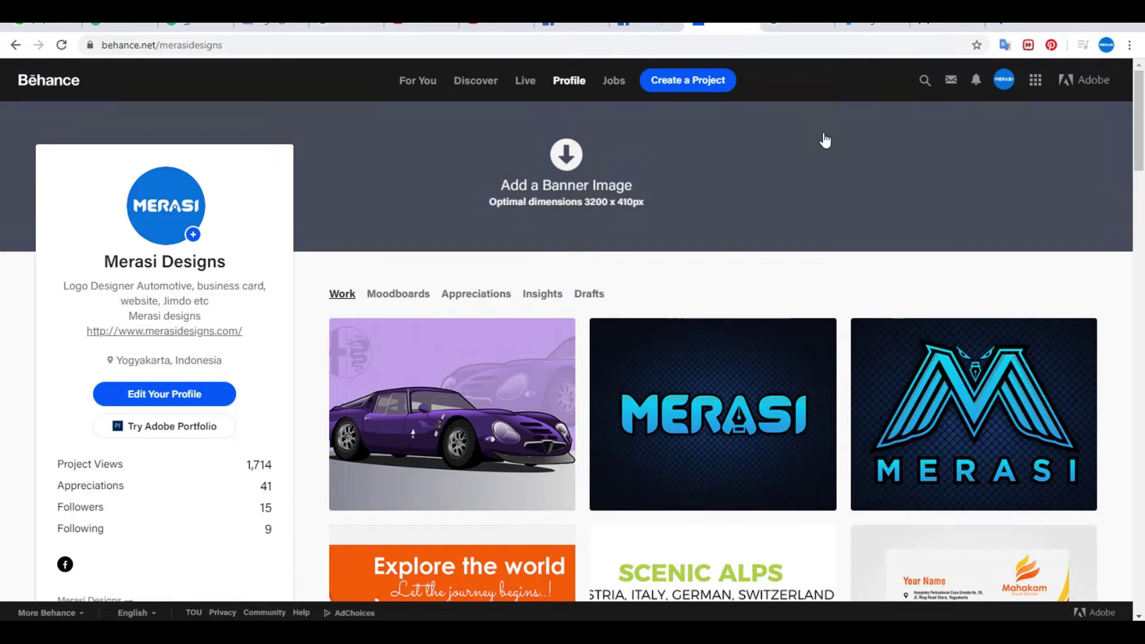
Step: Create a new project and upload the image BB19 from the MULTIMEDIA > DESIGNS folder on Local Disk (E:)
left_click(720, 86)
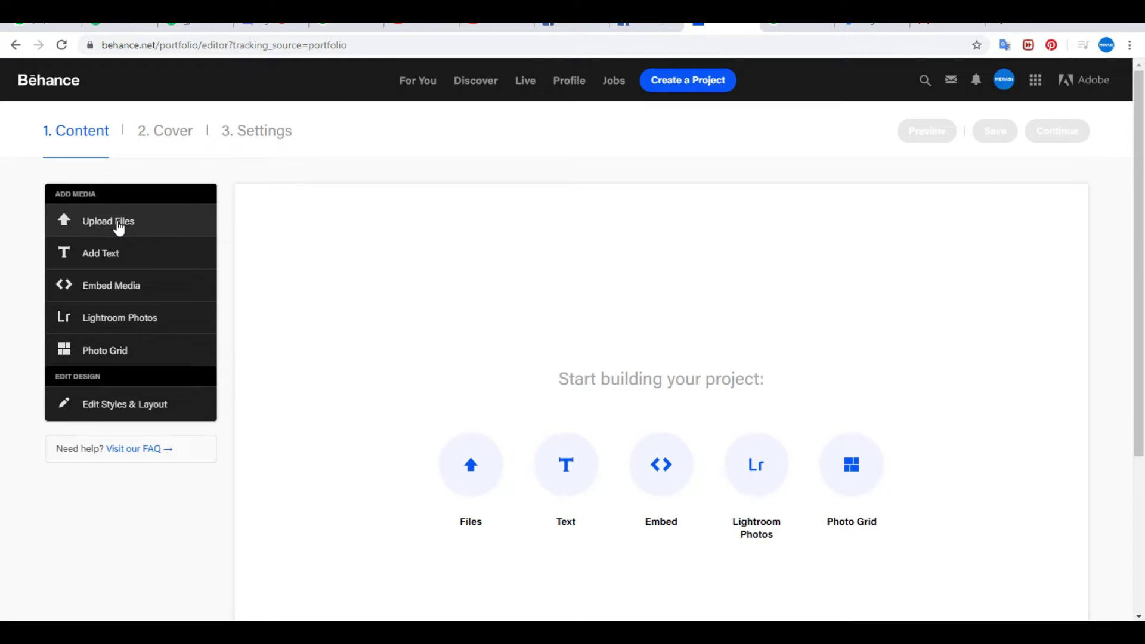
left_click(471, 465)
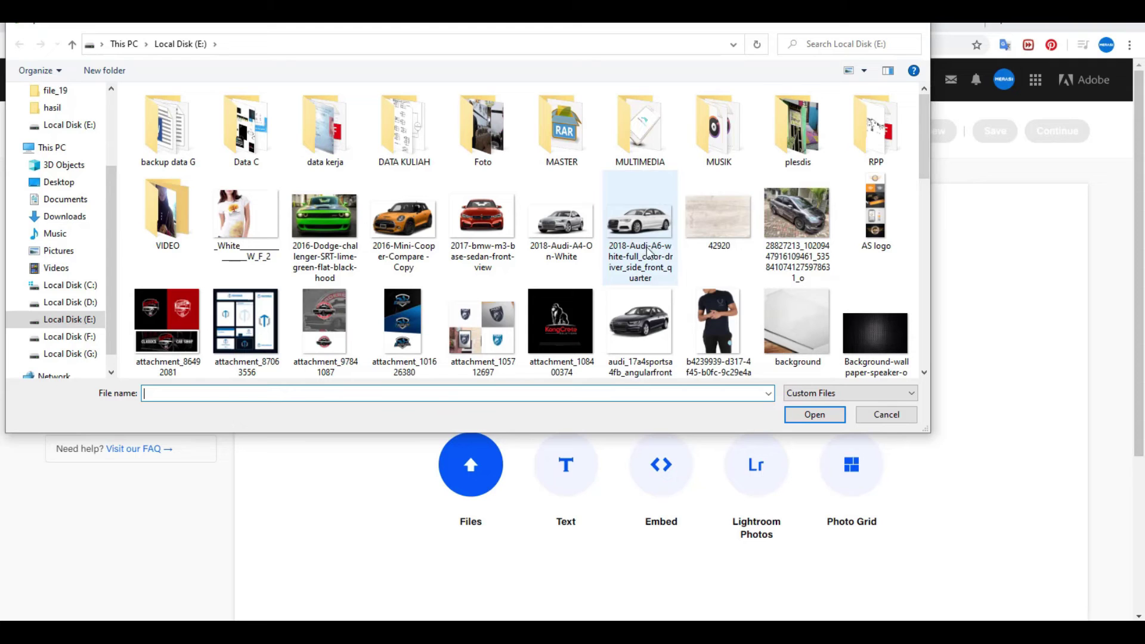
double_click(643, 141)
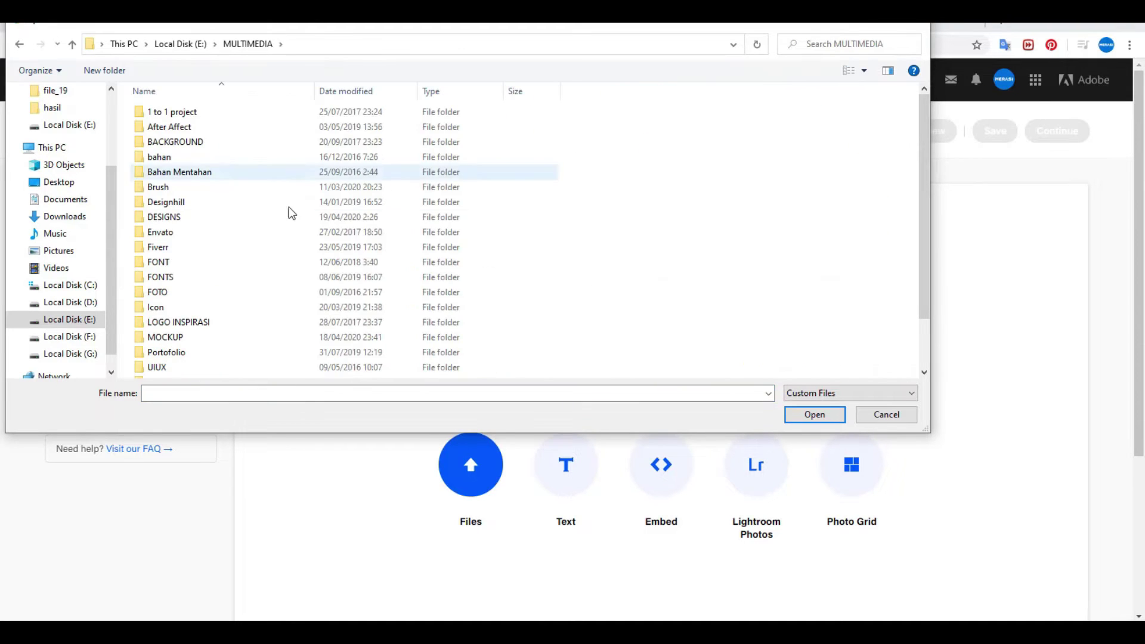
double_click(230, 219)
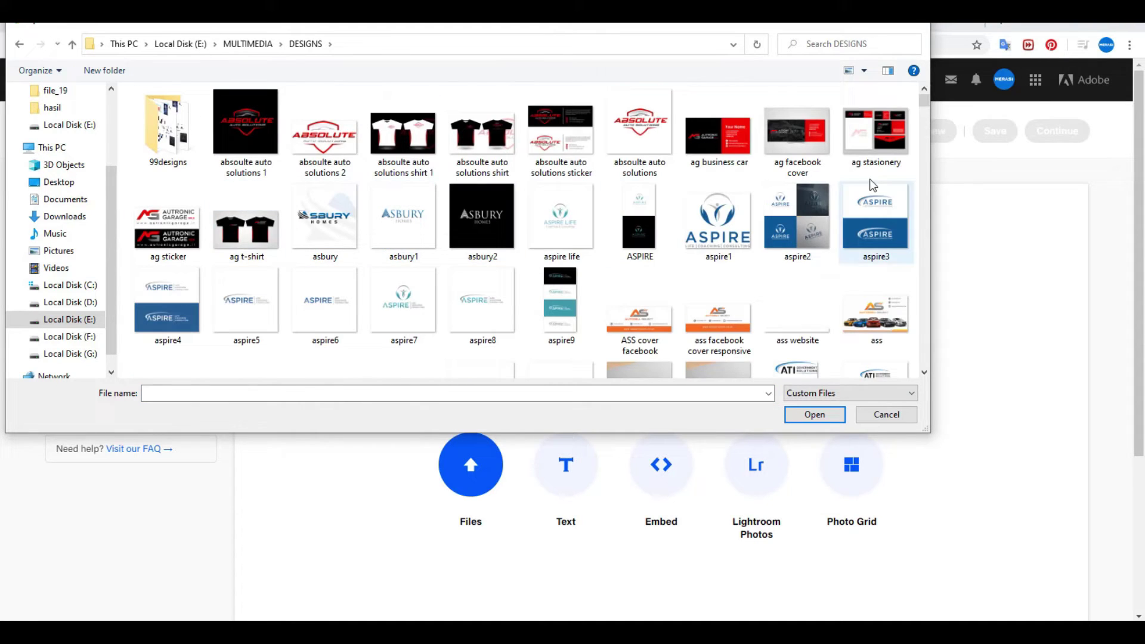
left_click_drag(925, 109, 925, 119)
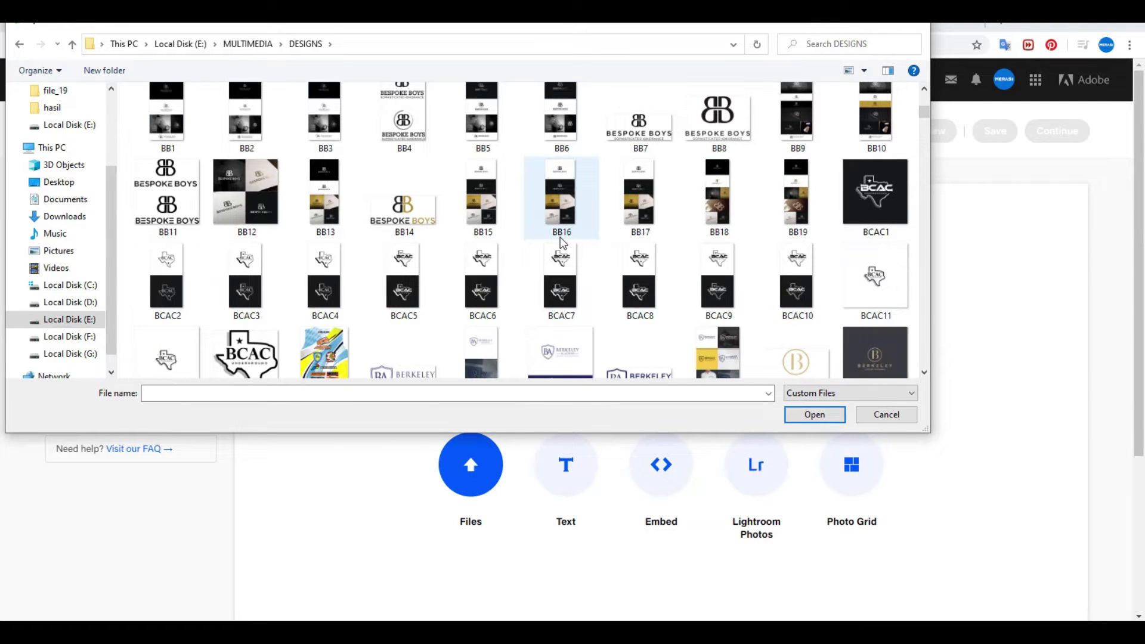
double_click(781, 200)
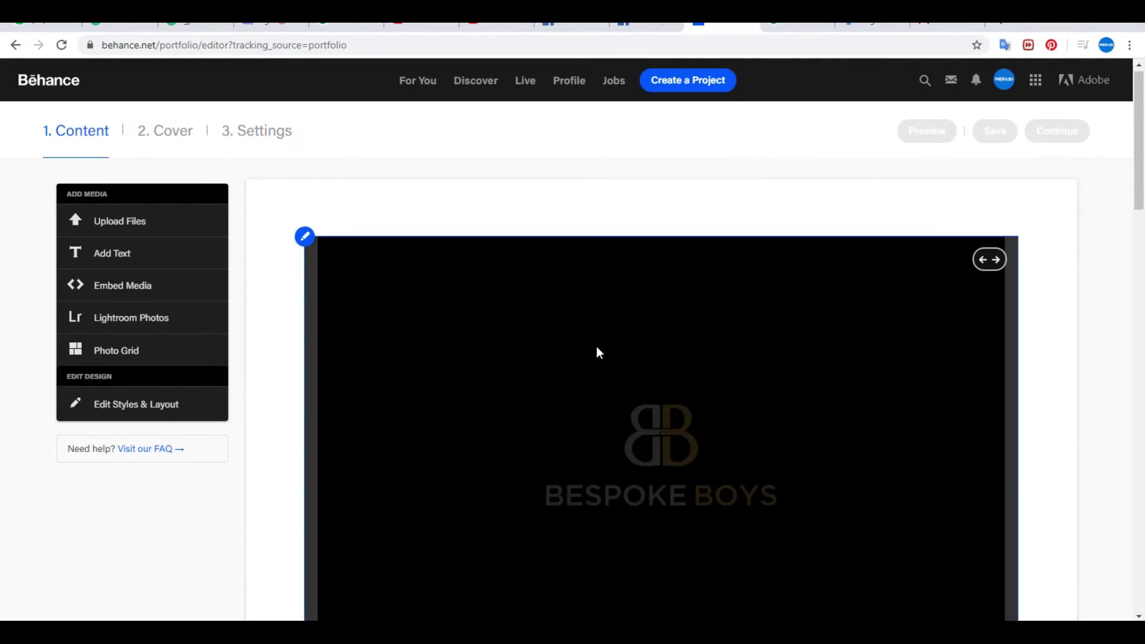
Step: Examine the whole uploaded Bespoke Boys image in the project content, from its first logo to the closing mockups
scroll(283, 312, "down", 4)
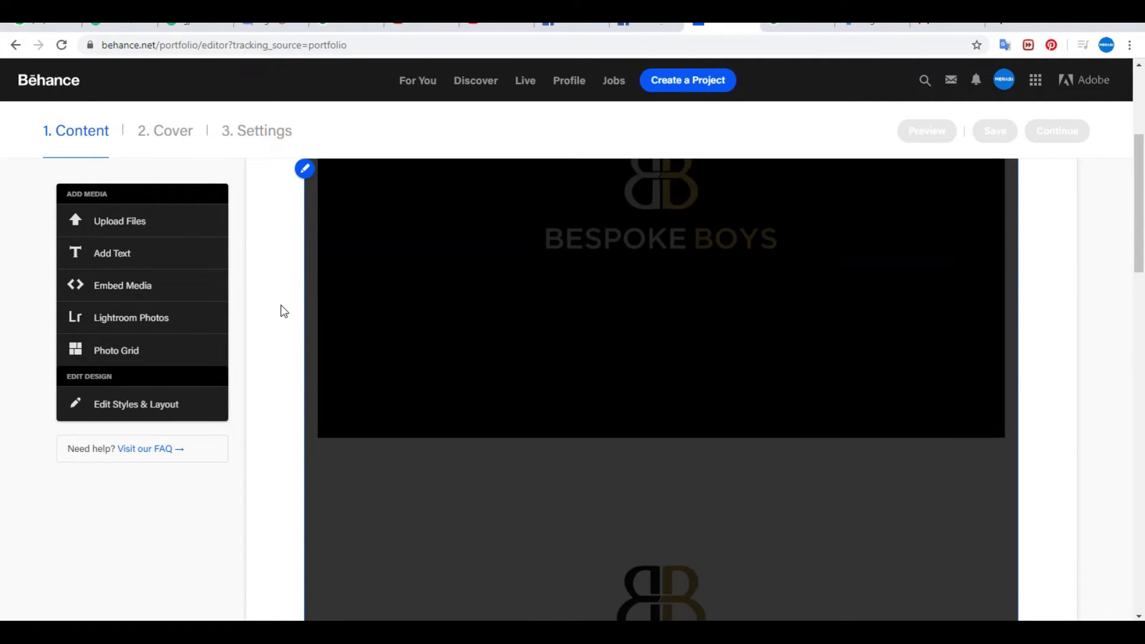
scroll(282, 302, "down", 8)
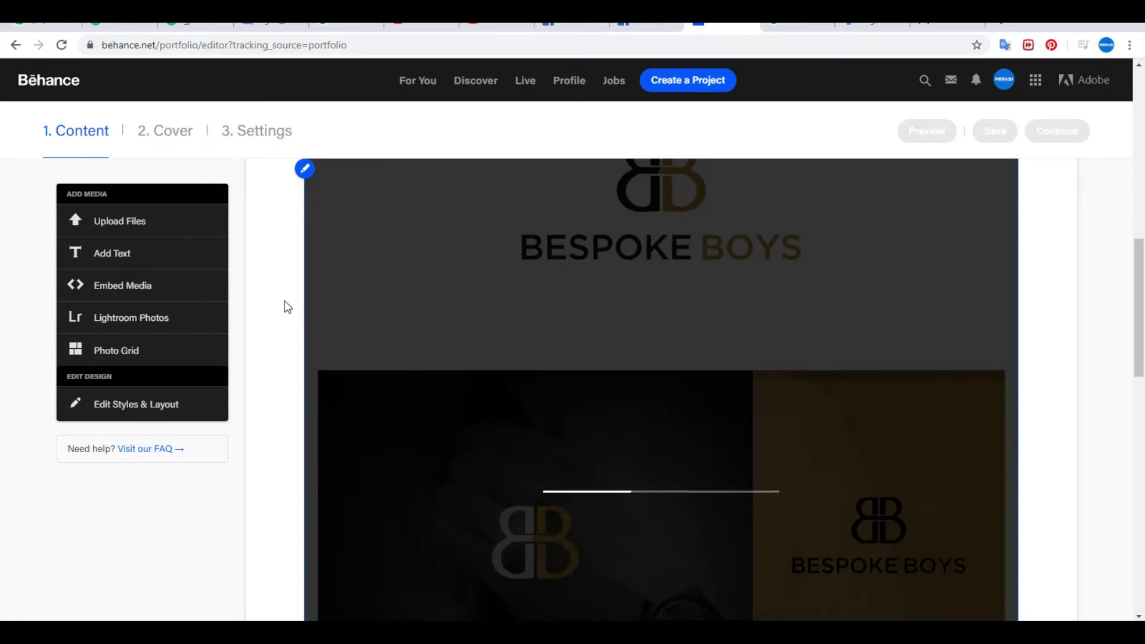
scroll(286, 306, "down", 4)
scroll(289, 305, "down", 15)
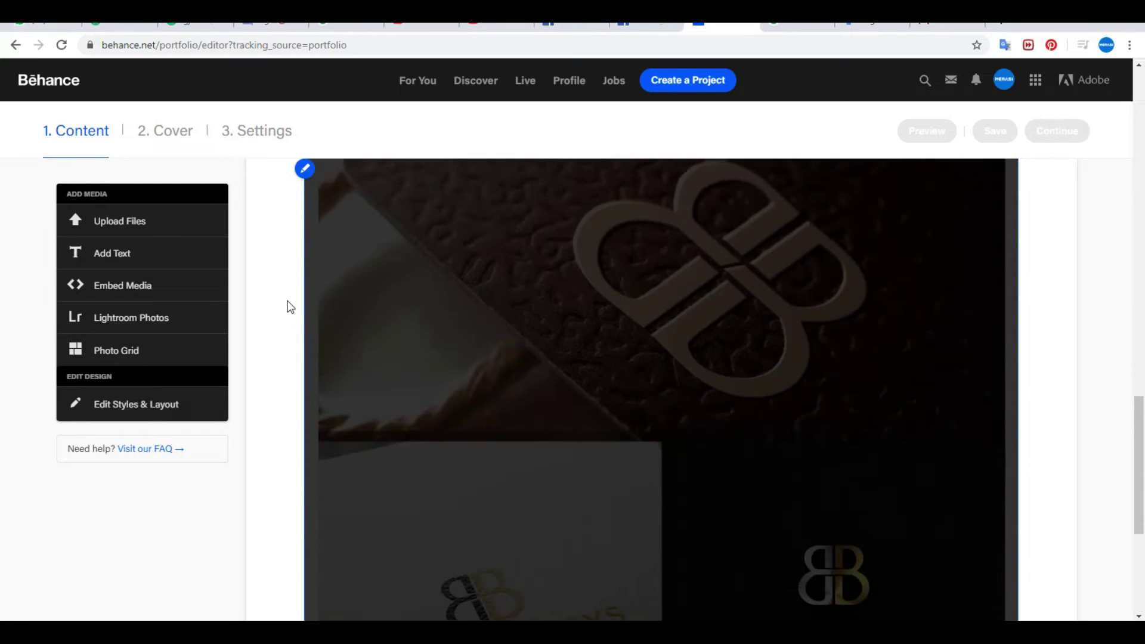
scroll(297, 308, "up", 15)
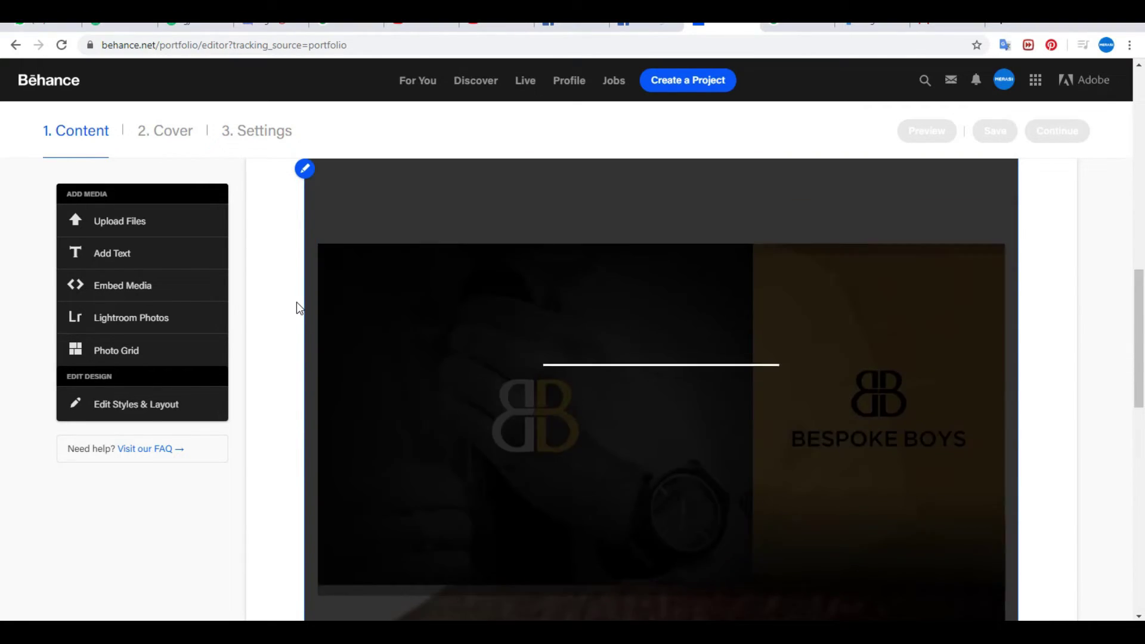
scroll(301, 308, "up", 3)
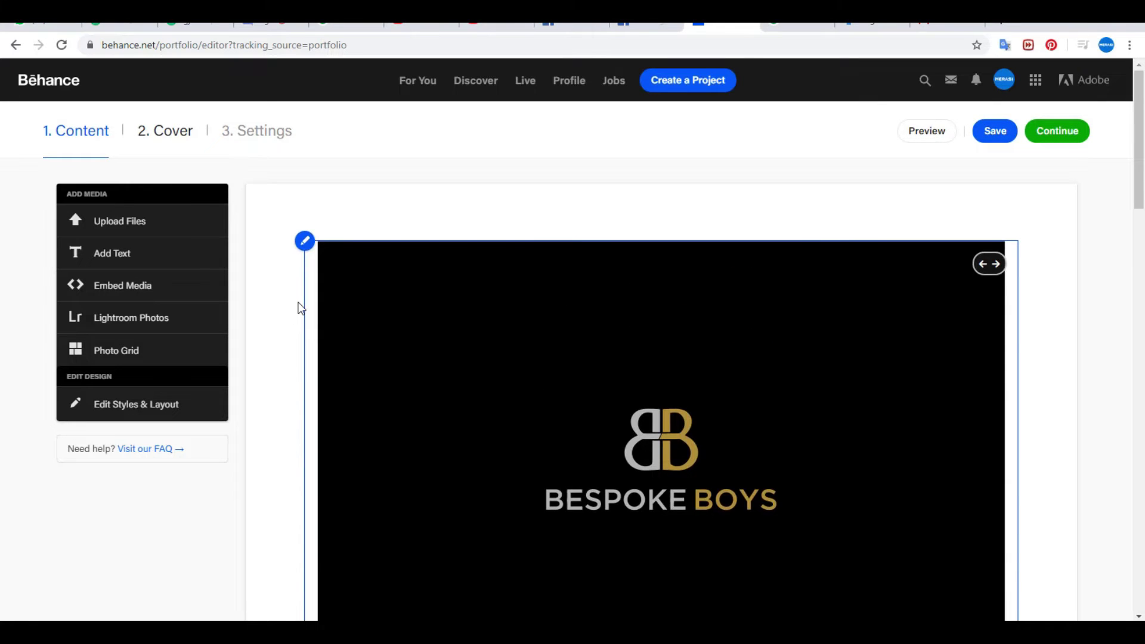
scroll(306, 306, "down", 12)
scroll(334, 311, "down", 6)
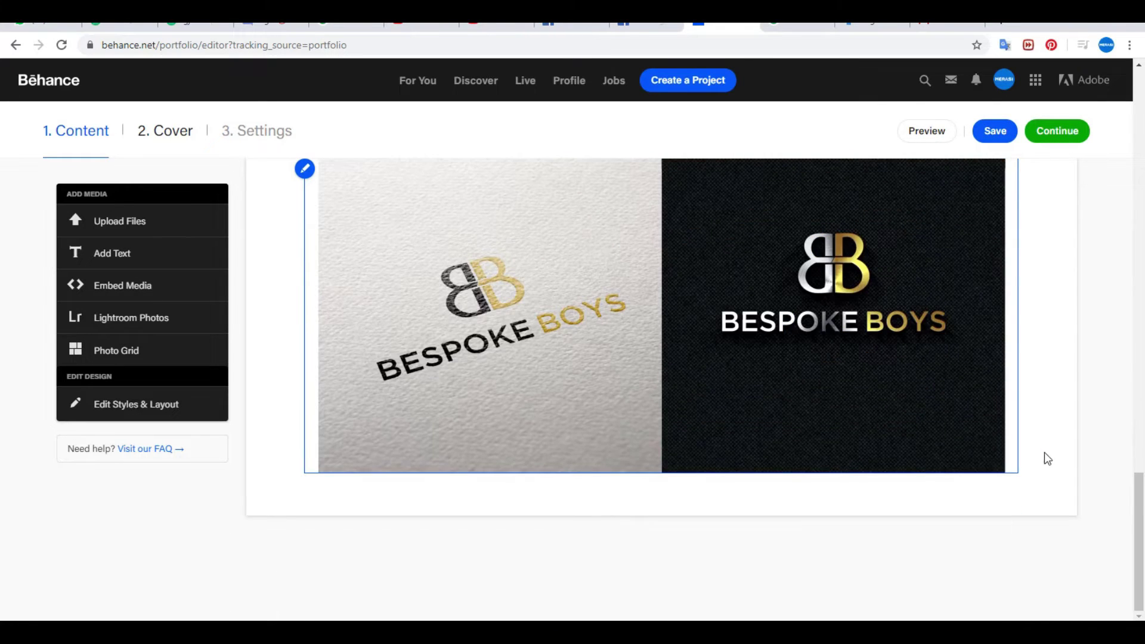
scroll(1046, 458, "up", 15)
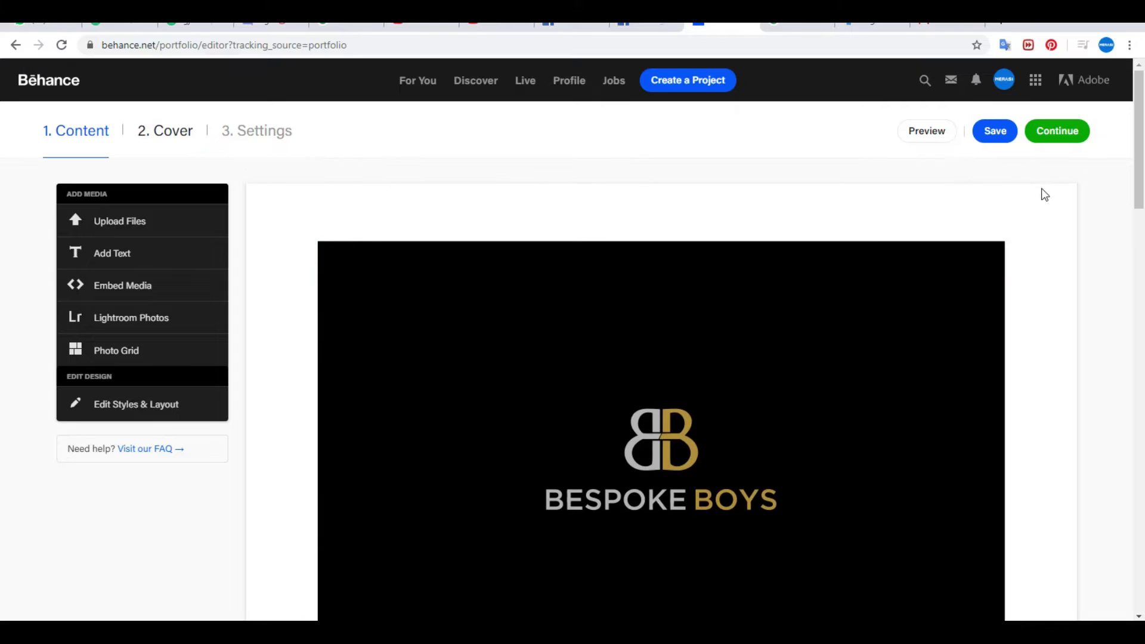
Step: Continue to the cover image and position the crop on the white Bespoke Boys logo with the watch and gold panels beneath
left_click(1051, 134)
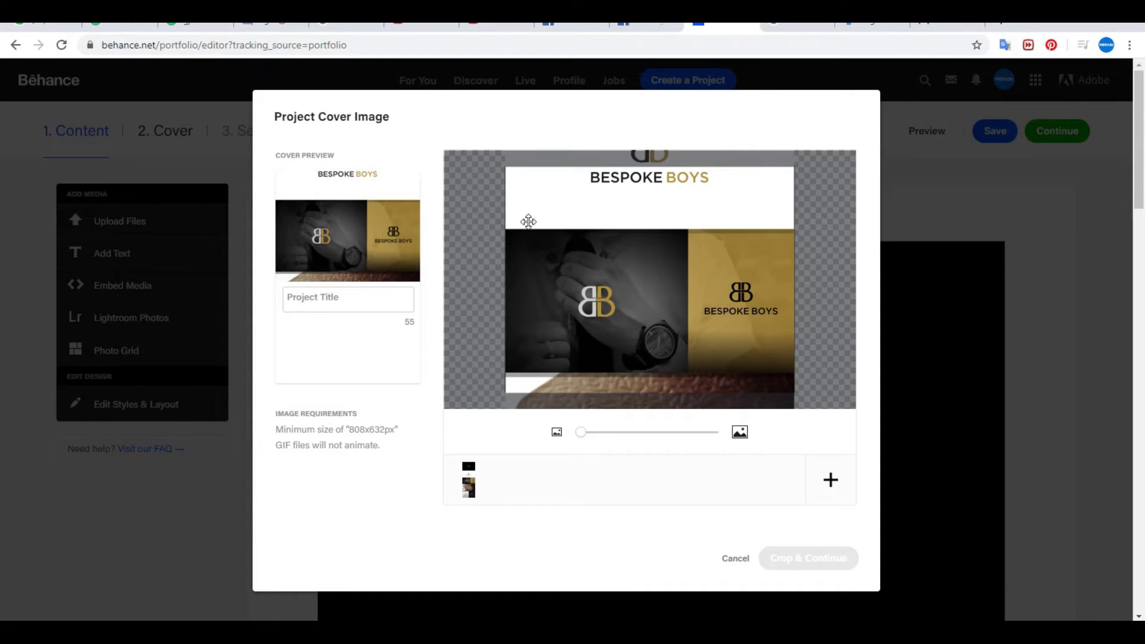
left_click_drag(661, 276, 662, 373)
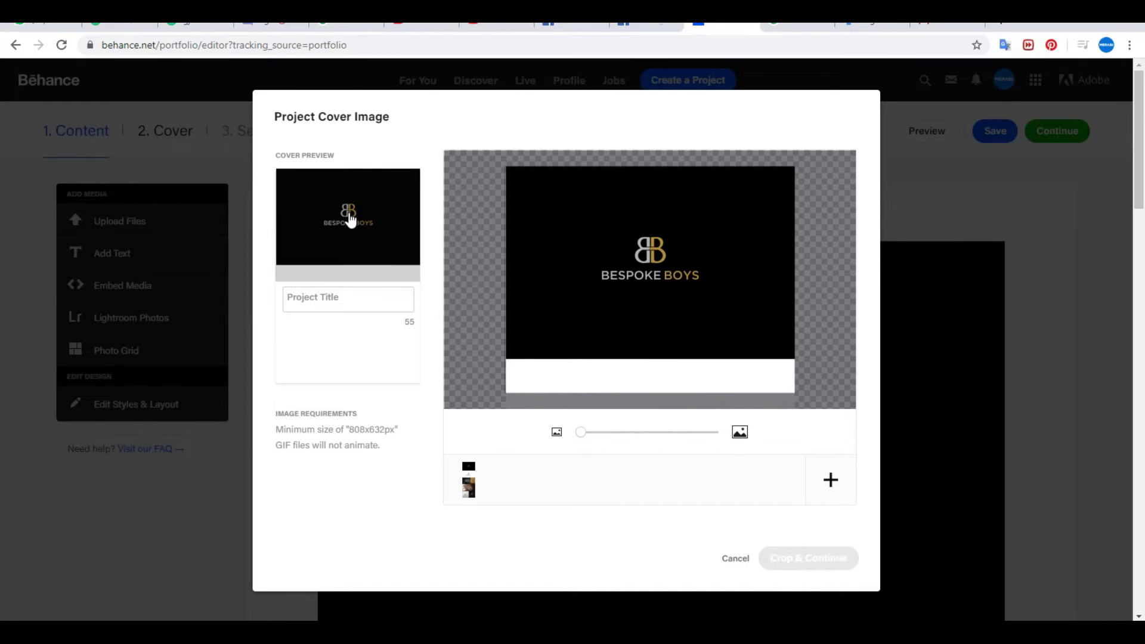
left_click_drag(644, 330, 687, 220)
scroll(685, 310, "down", 5)
left_click_drag(658, 282, 649, 223)
left_click_drag(669, 299, 690, 321)
Step: Title the project "Logo letter BB Bespoke Boys for fashion" and crop the cover to continue to the project settings
left_click(344, 298)
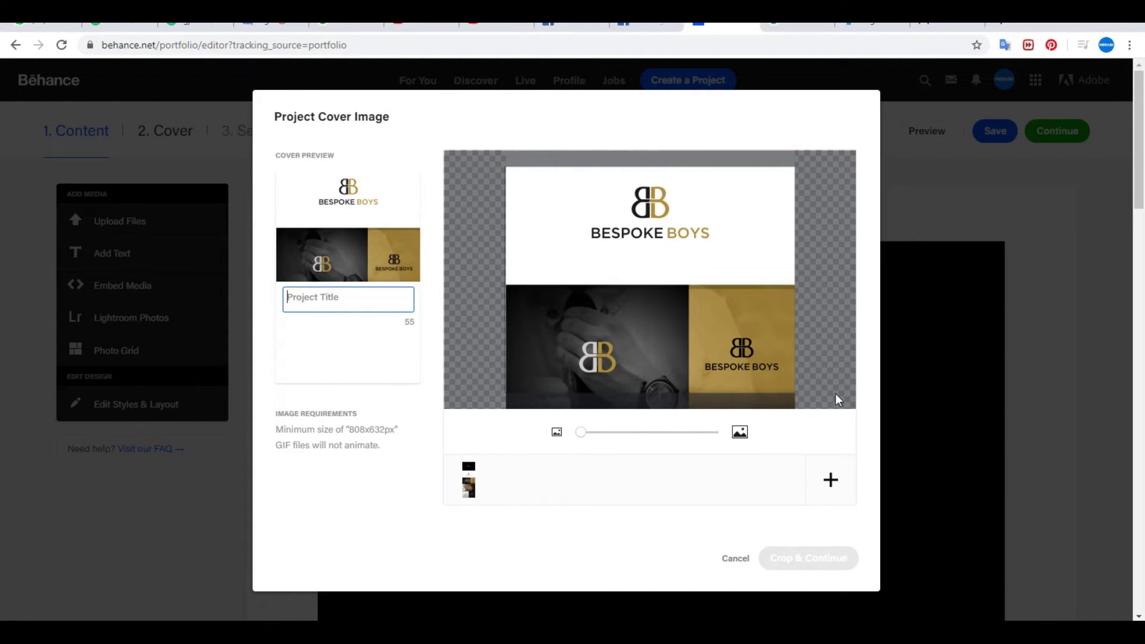
type("Logo letter BB B")
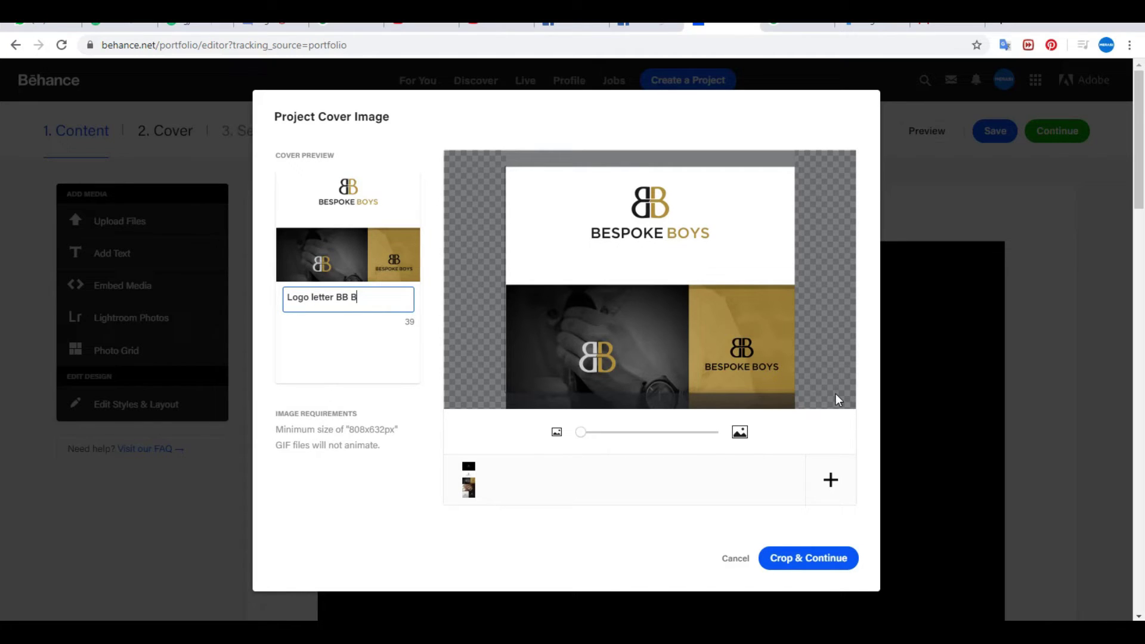
type("espoke Boys for fashion")
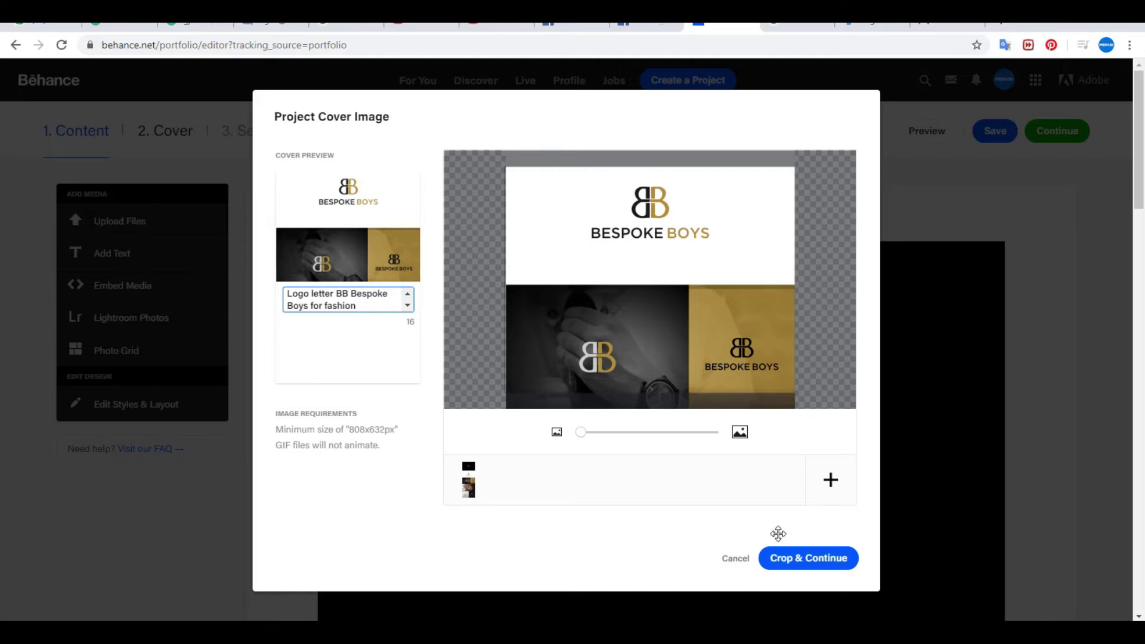
left_click(802, 561)
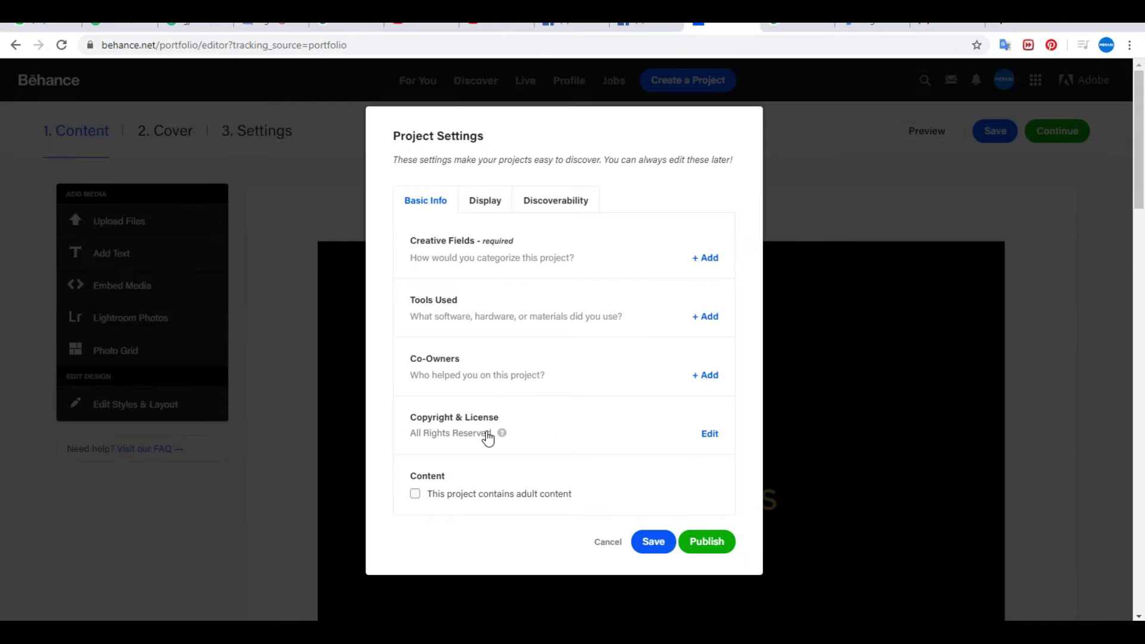
Step: Open the Copyright & License options, and look up "non commercial" from English to Indonesian in the Google translation tab
left_click(705, 433)
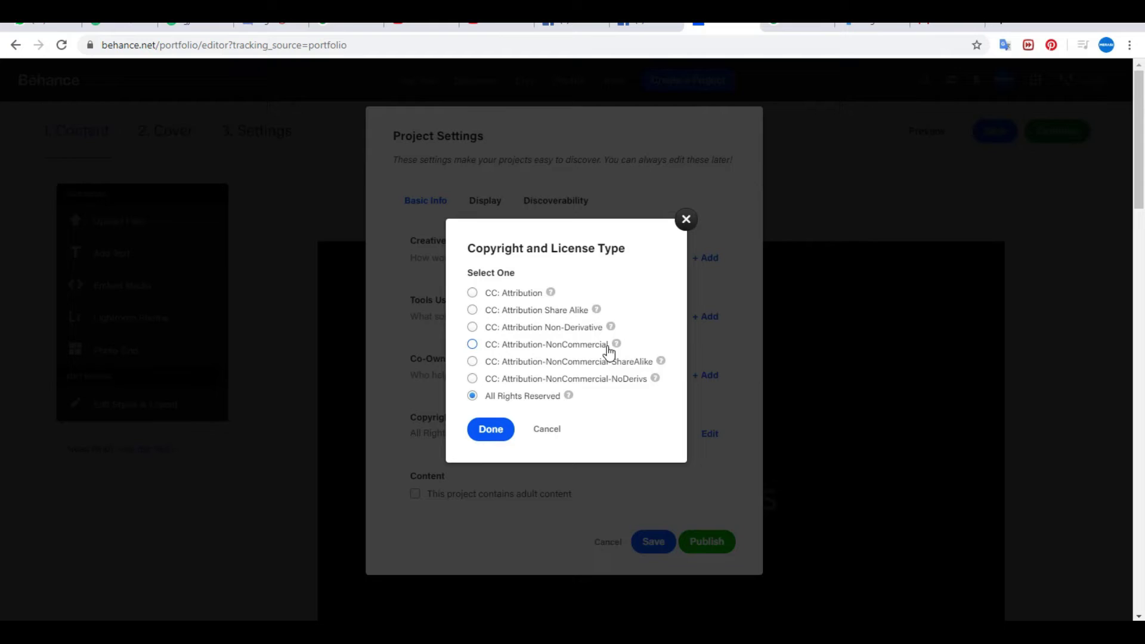
mouse_move(617, 351)
left_click(756, 29)
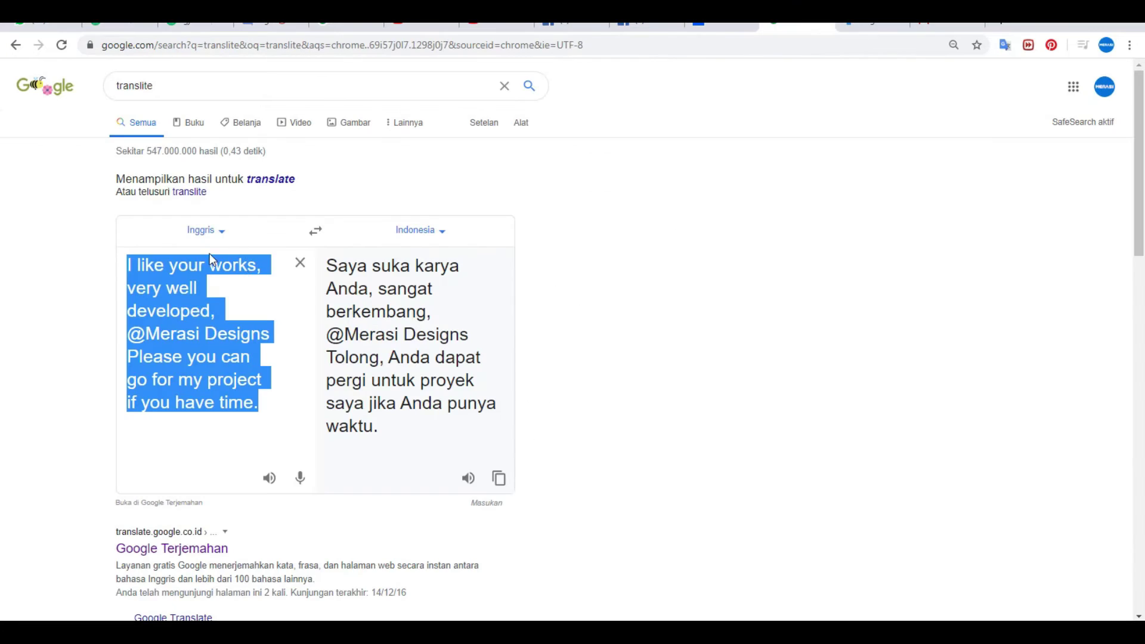
left_click(284, 271)
left_click(285, 271)
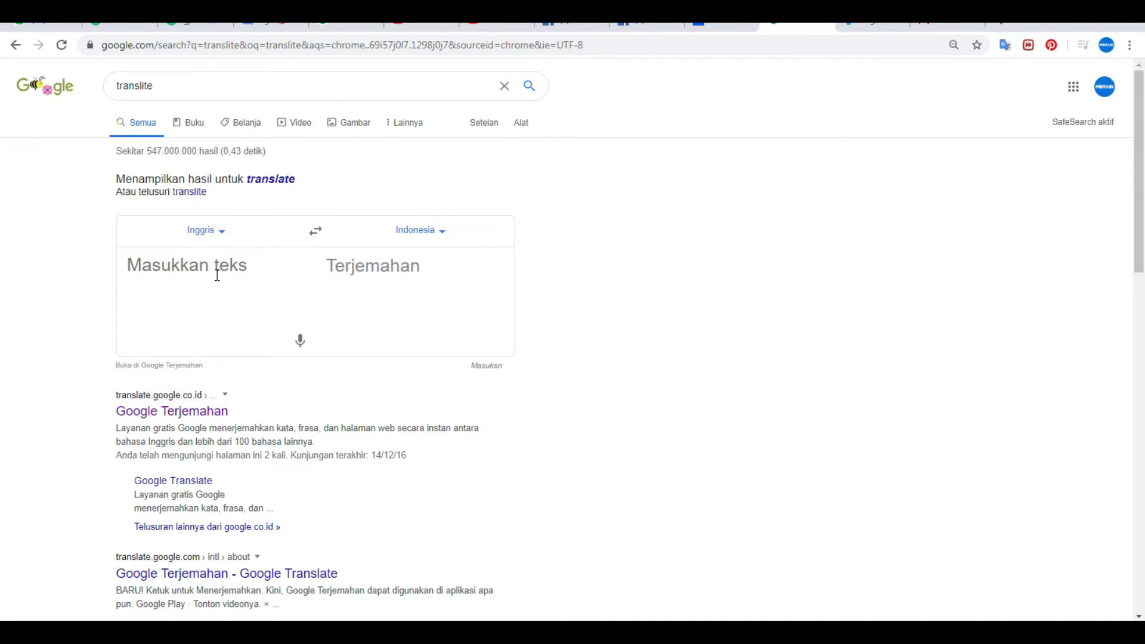
type("non commer")
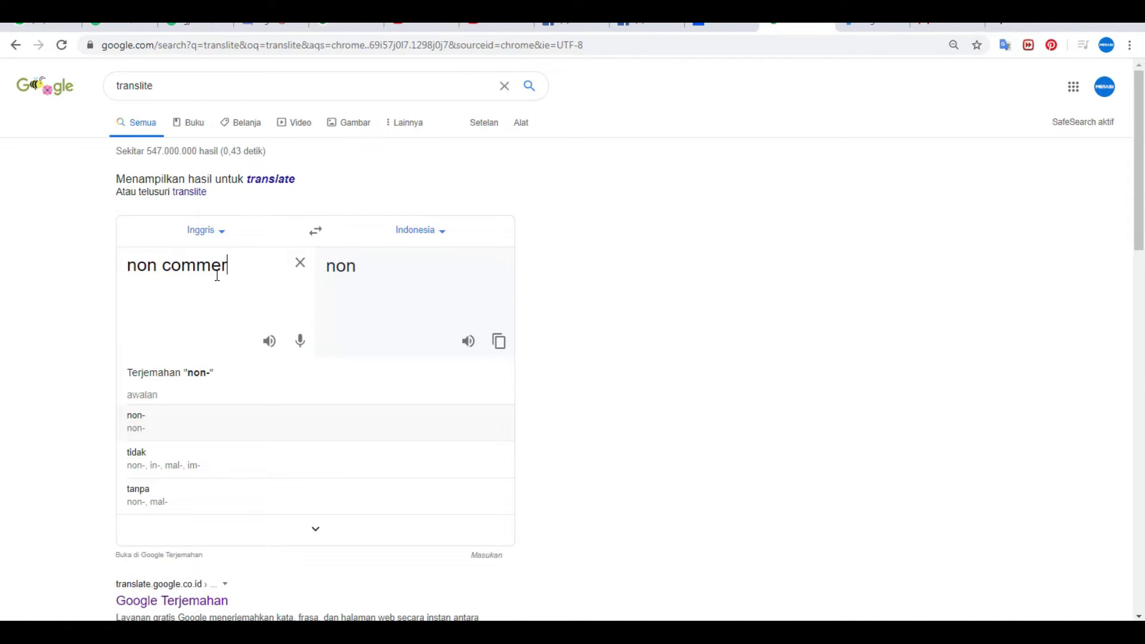
type("cia")
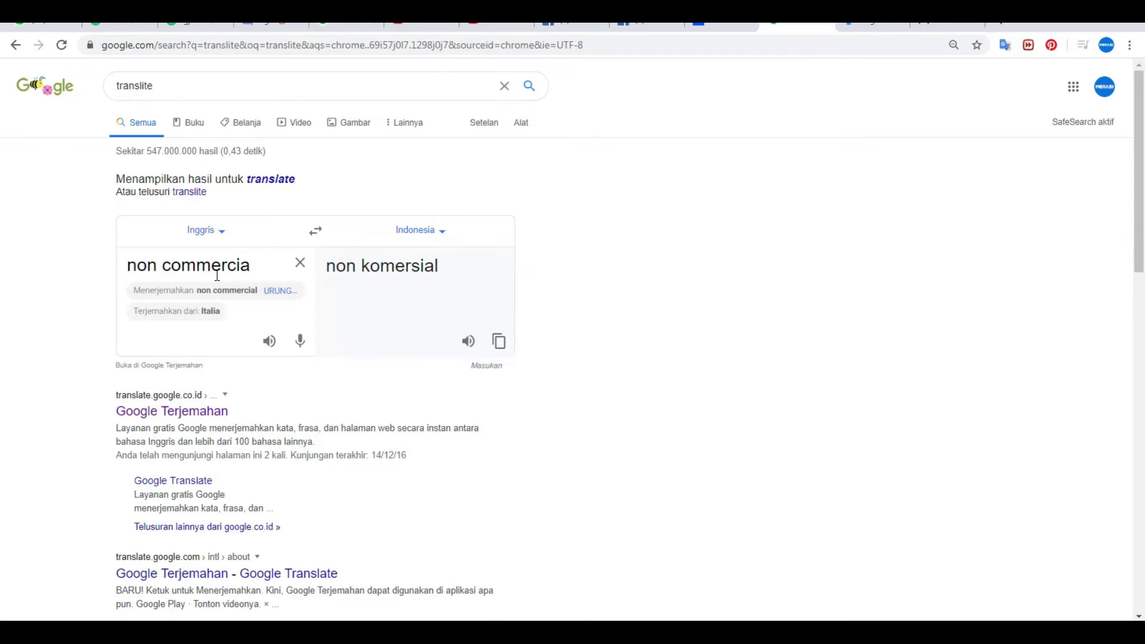
type("l")
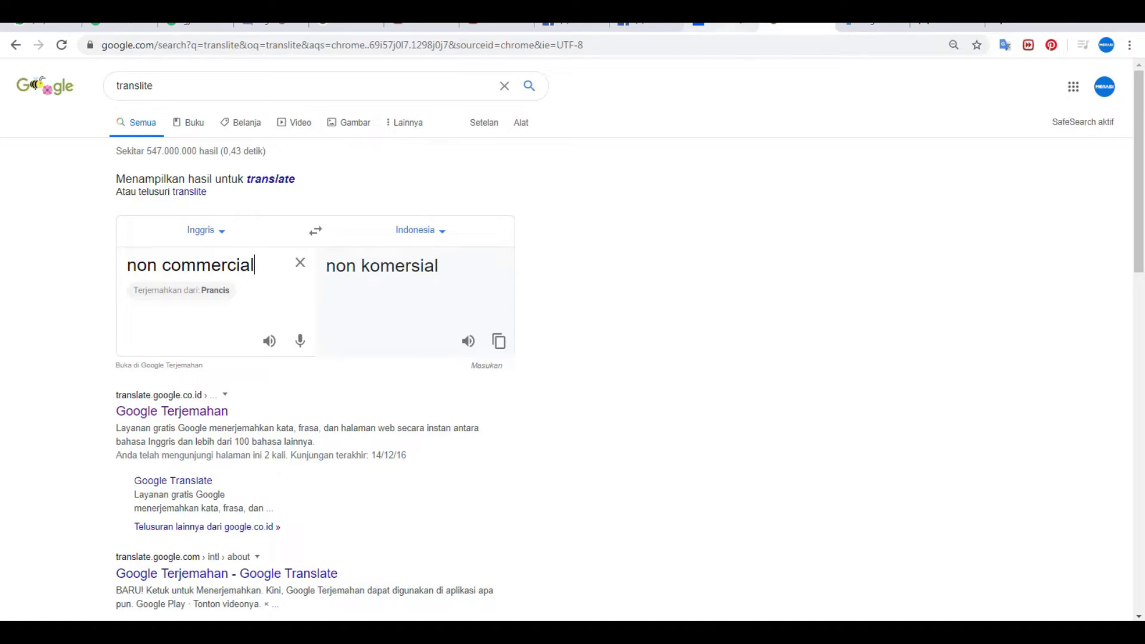
Step: Check the wording in the licence options, translate it as "noncommercial" in the Google tab, and close the Behance licence options
left_click(721, 25)
left_click(799, 25)
key("ctrl+a")
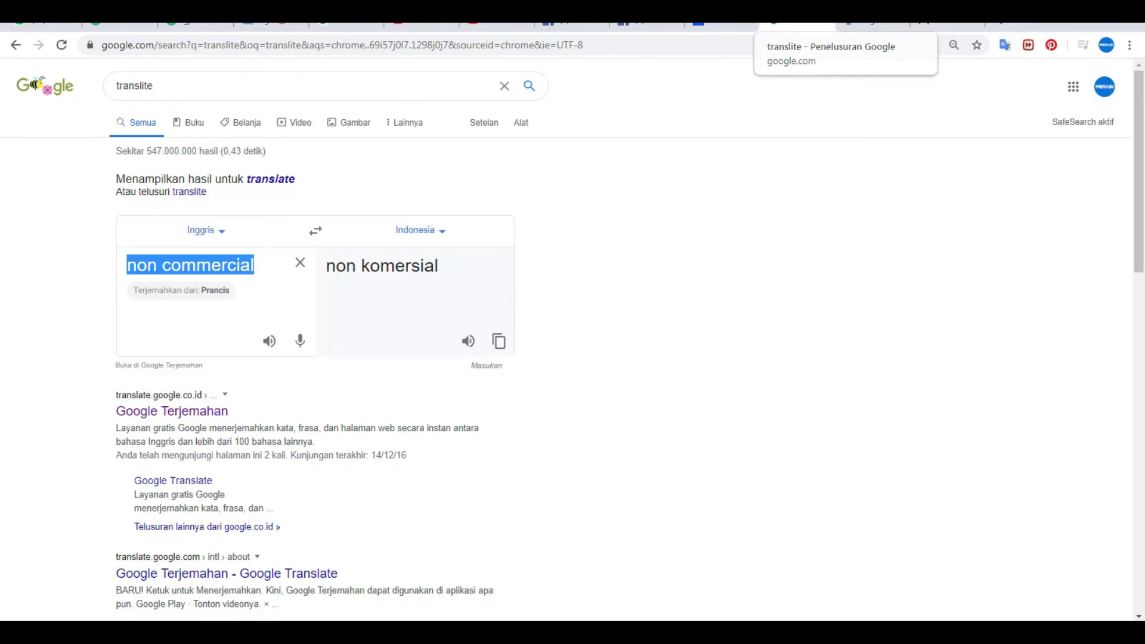
left_click(721, 25)
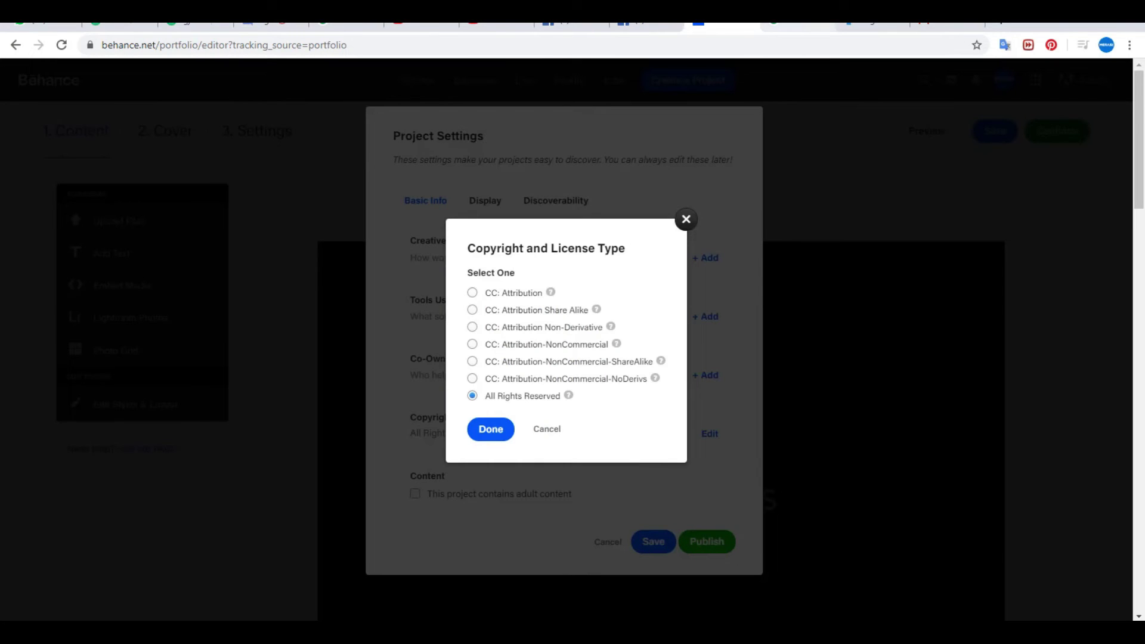
left_click(799, 25)
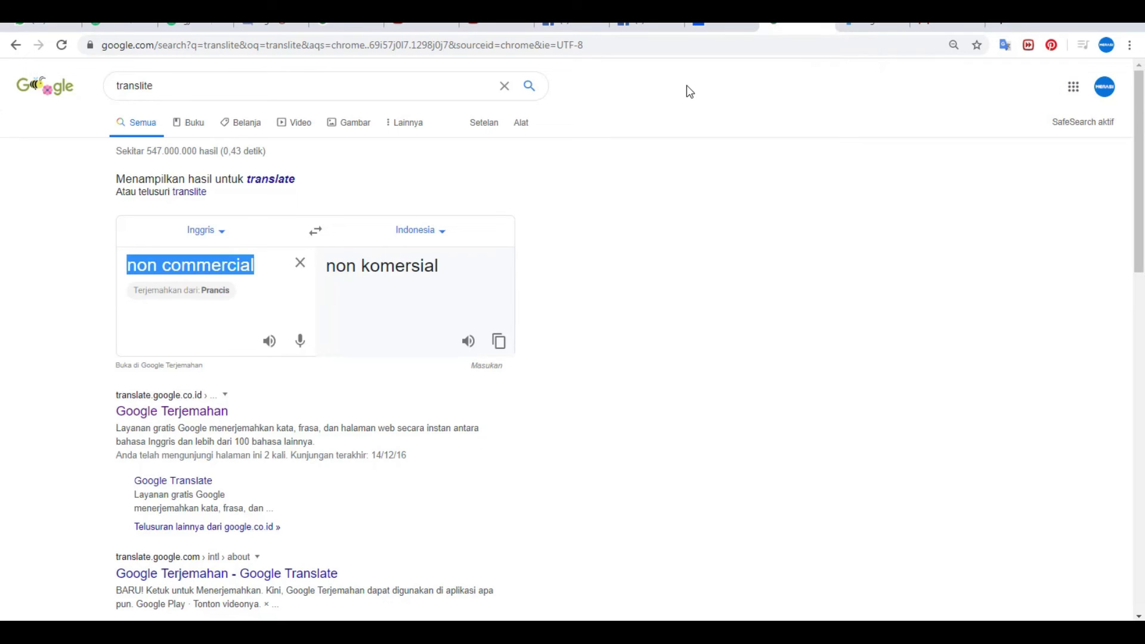
left_click(686, 29)
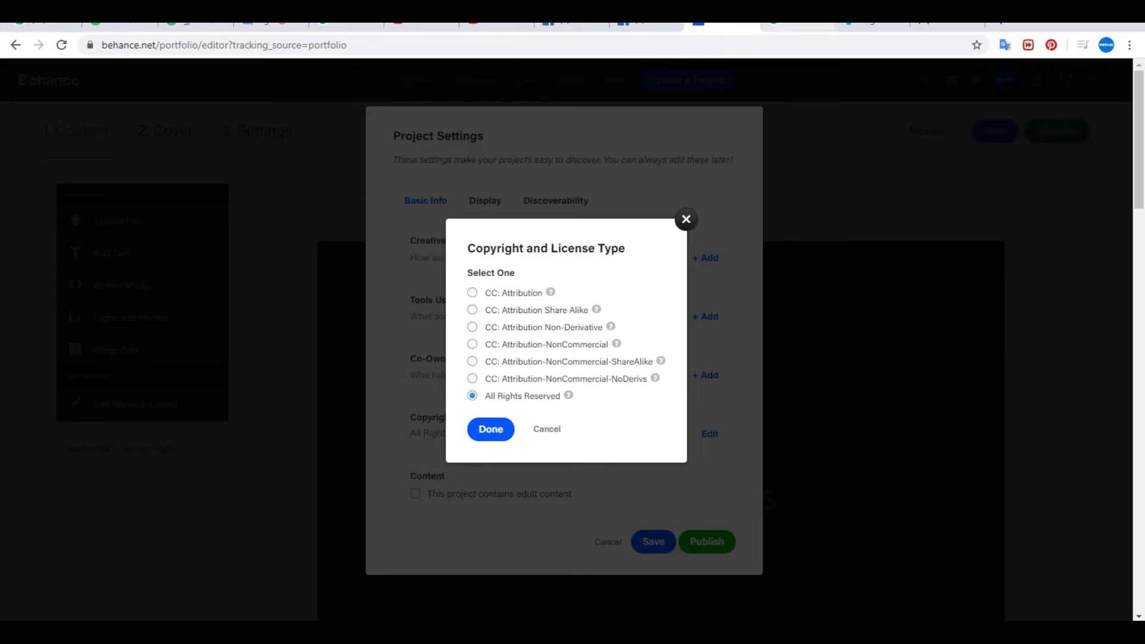
left_click(799, 26)
left_click(163, 269)
key("BackSpace")
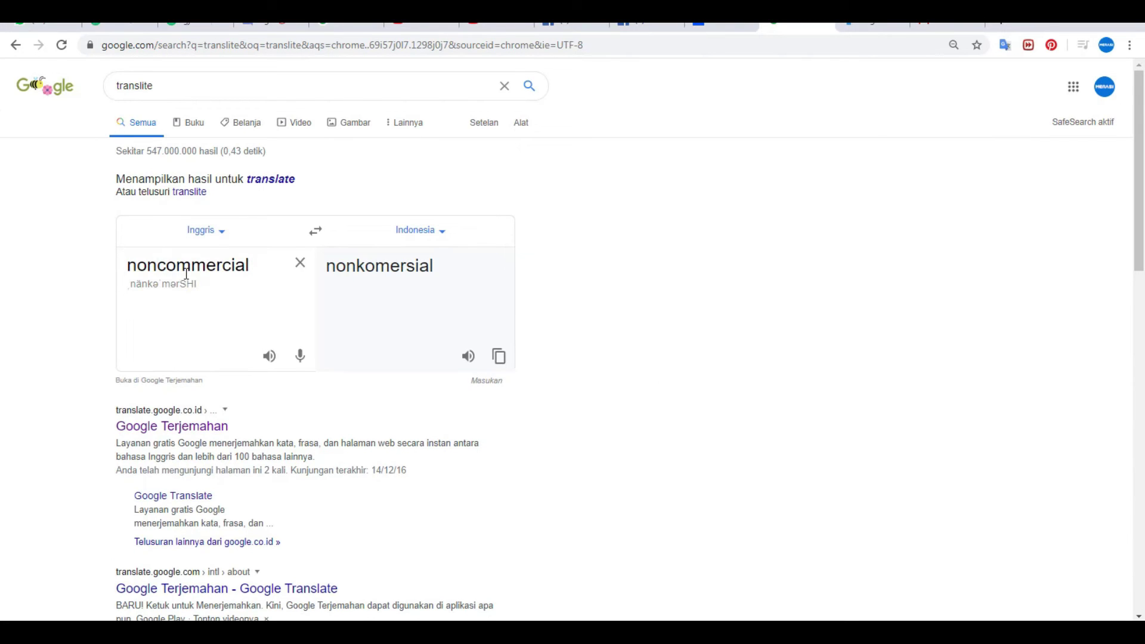
left_click(712, 28)
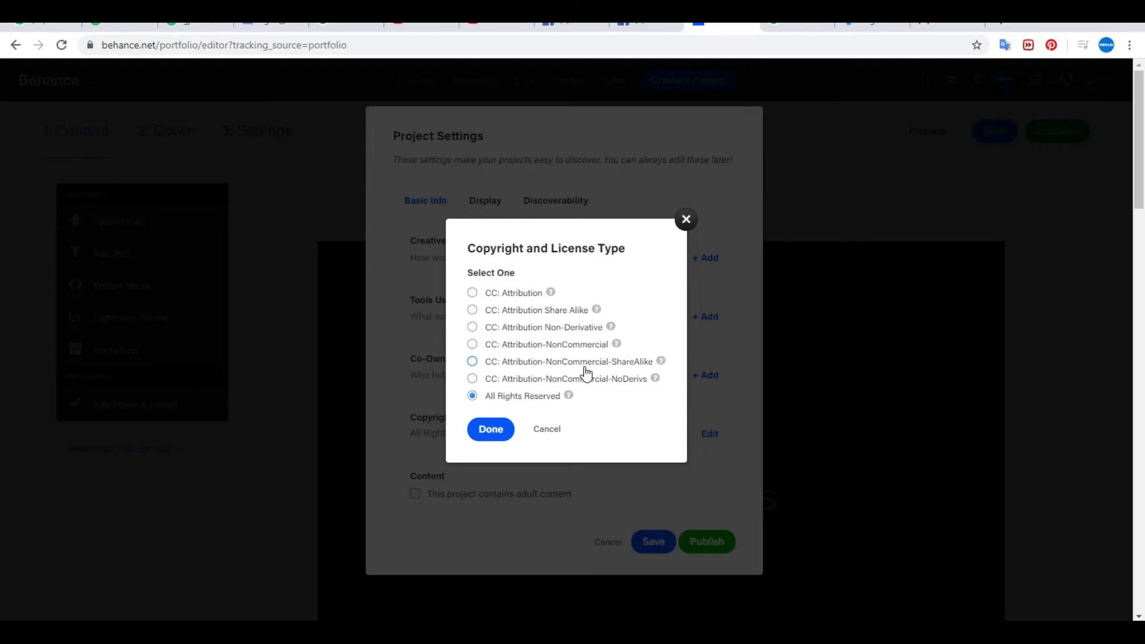
left_click(685, 220)
scroll(593, 339, "down", 3)
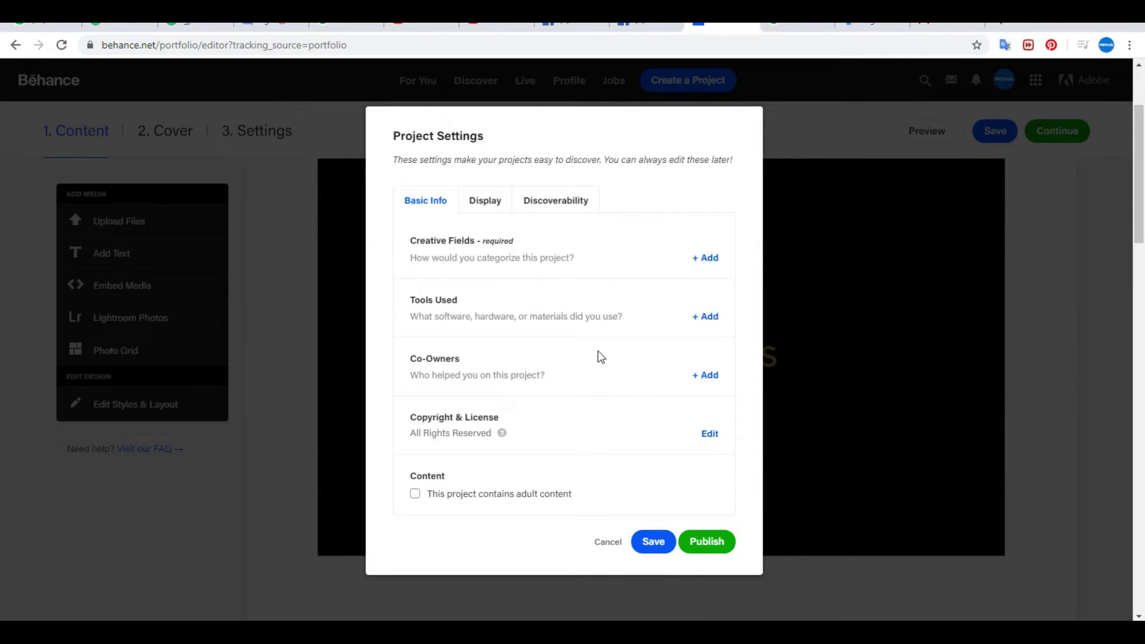
Step: Set the project's copyright and license type to CC: Attribution-NonCommercial
left_click(710, 435)
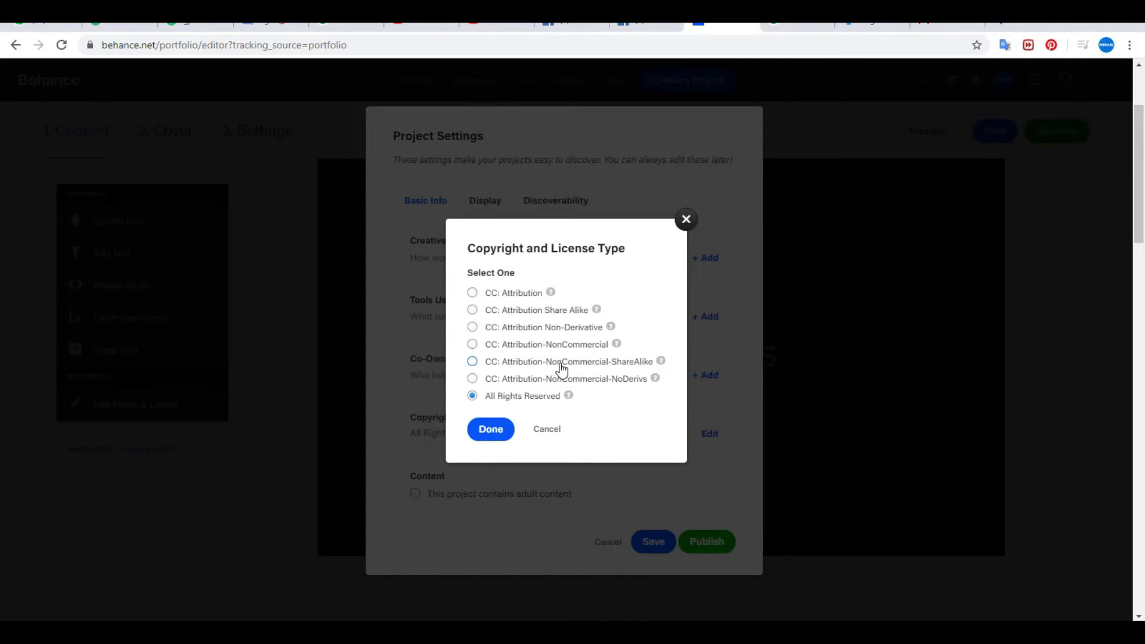
left_click(517, 346)
left_click(555, 362)
left_click(558, 350)
left_click(490, 429)
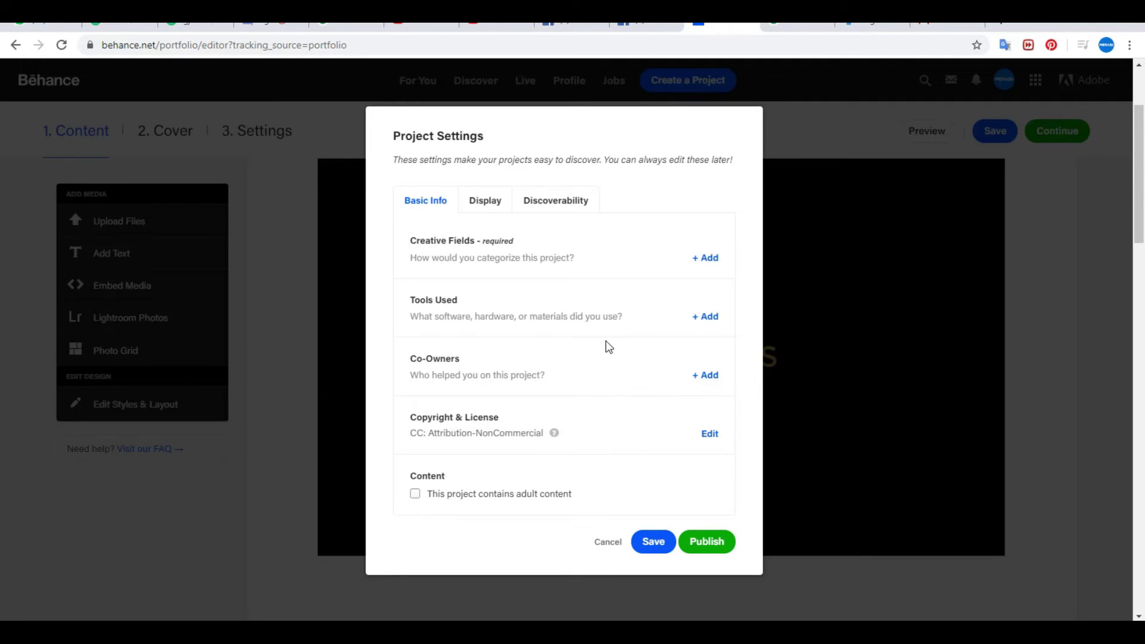
Step: Add CorelDRAW (unspecified) and Adobe Illustrator as the tools used on the project
left_click(709, 317)
left_click(513, 205)
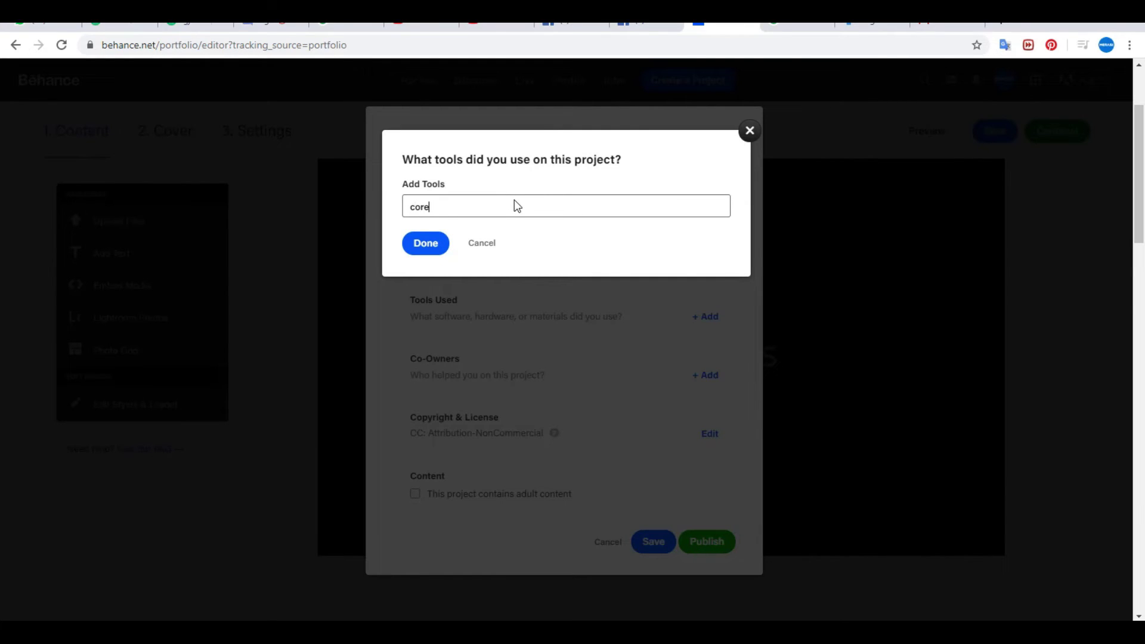
type("coreldraw")
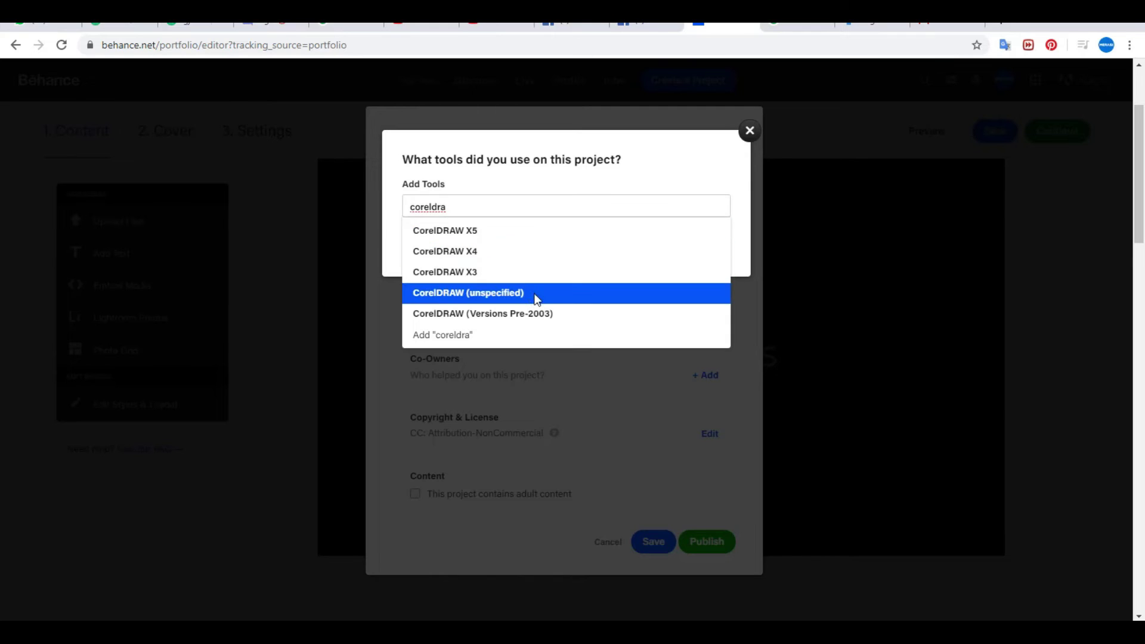
left_click(534, 293)
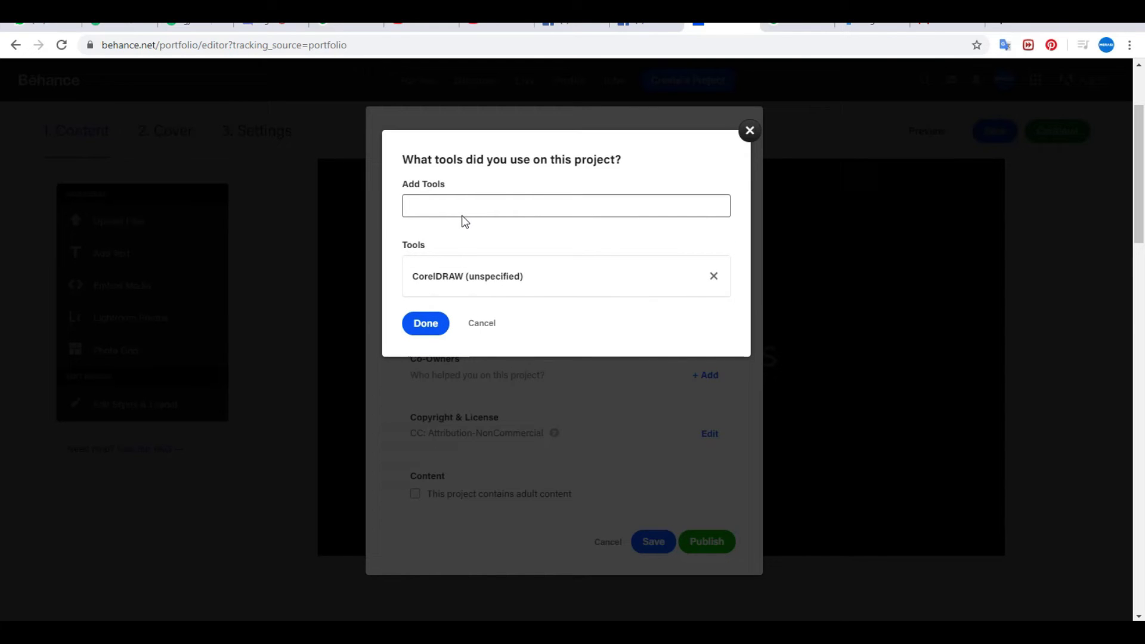
type("adobe i")
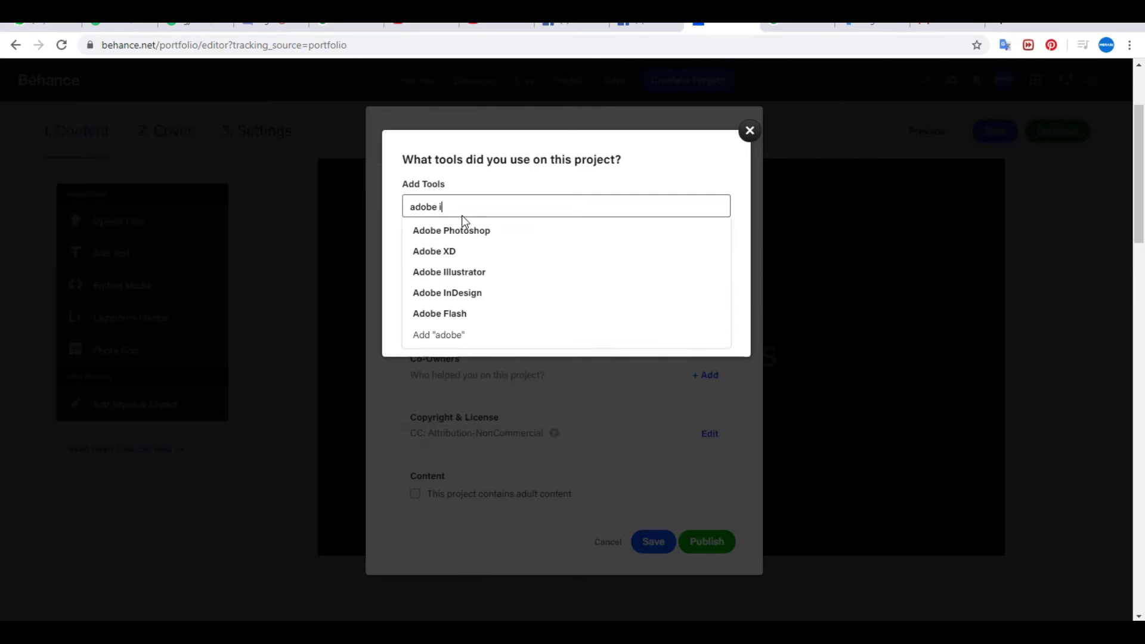
key("Down")
key("Down")
key("Down")
key("Return")
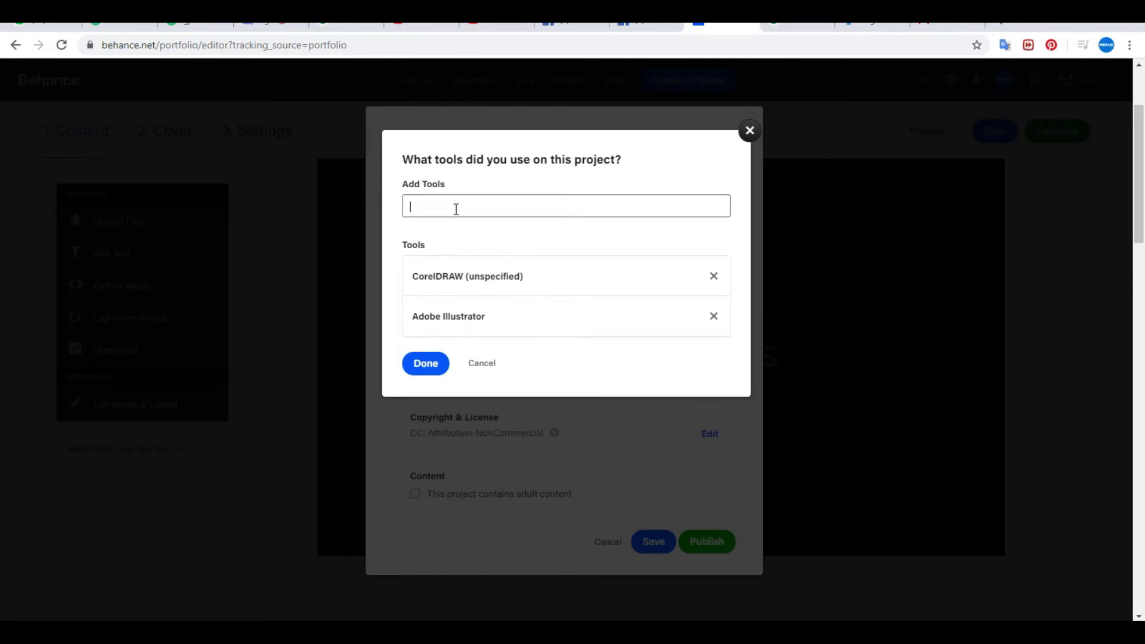
left_click(423, 367)
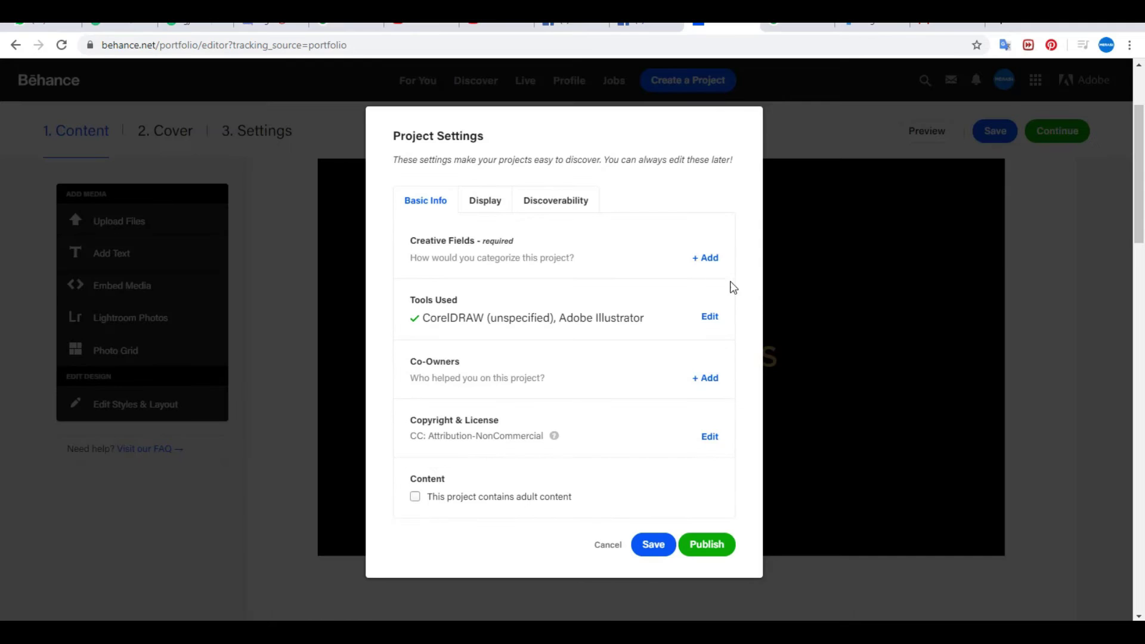
Step: Set the project's creative fields to Graphic Design and Fashion
left_click(705, 257)
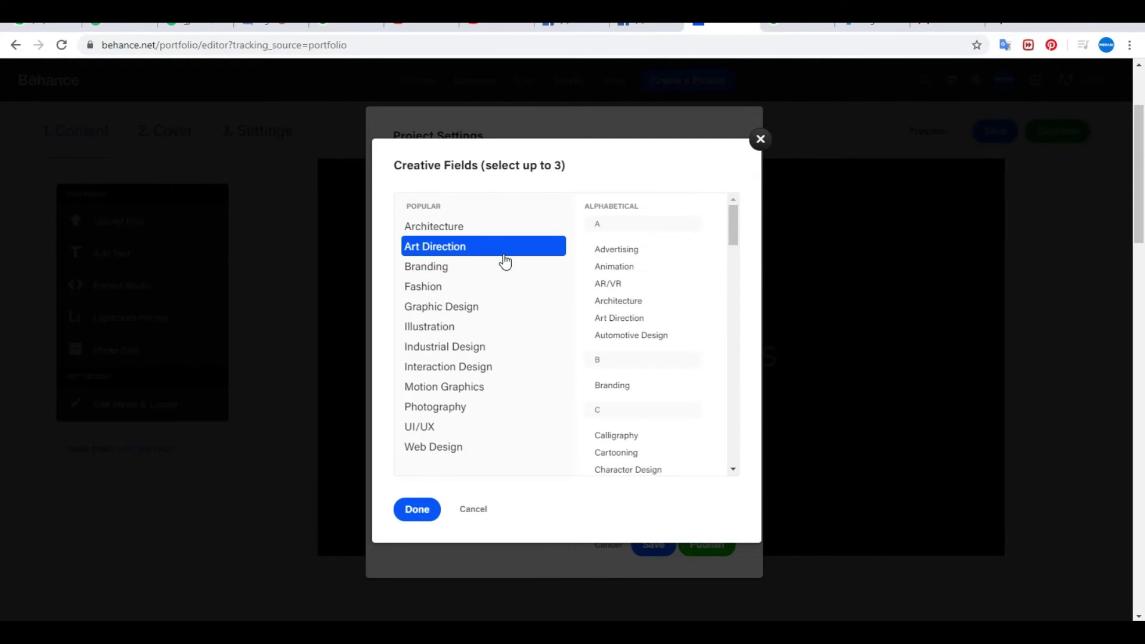
left_click(491, 316)
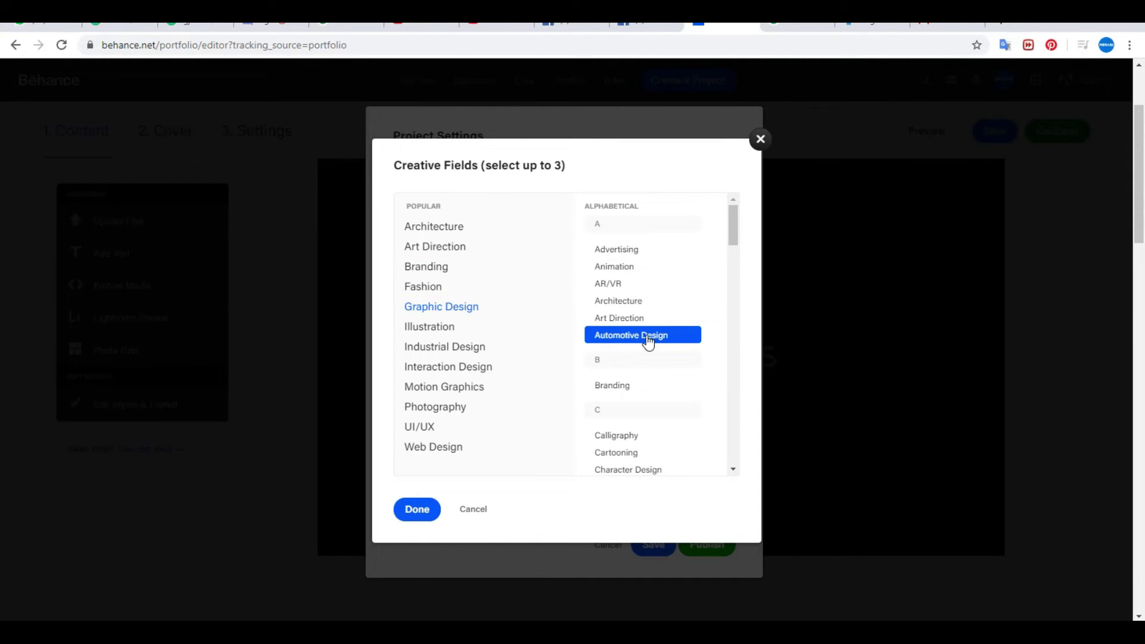
scroll(672, 365, "down", 9)
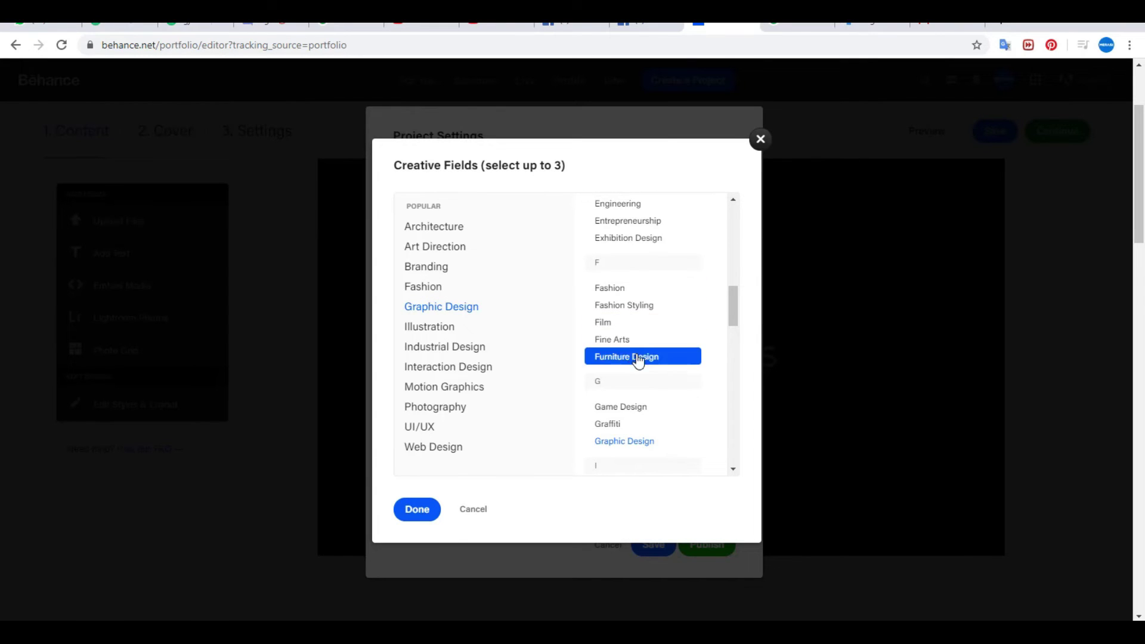
left_click(631, 291)
left_click(419, 511)
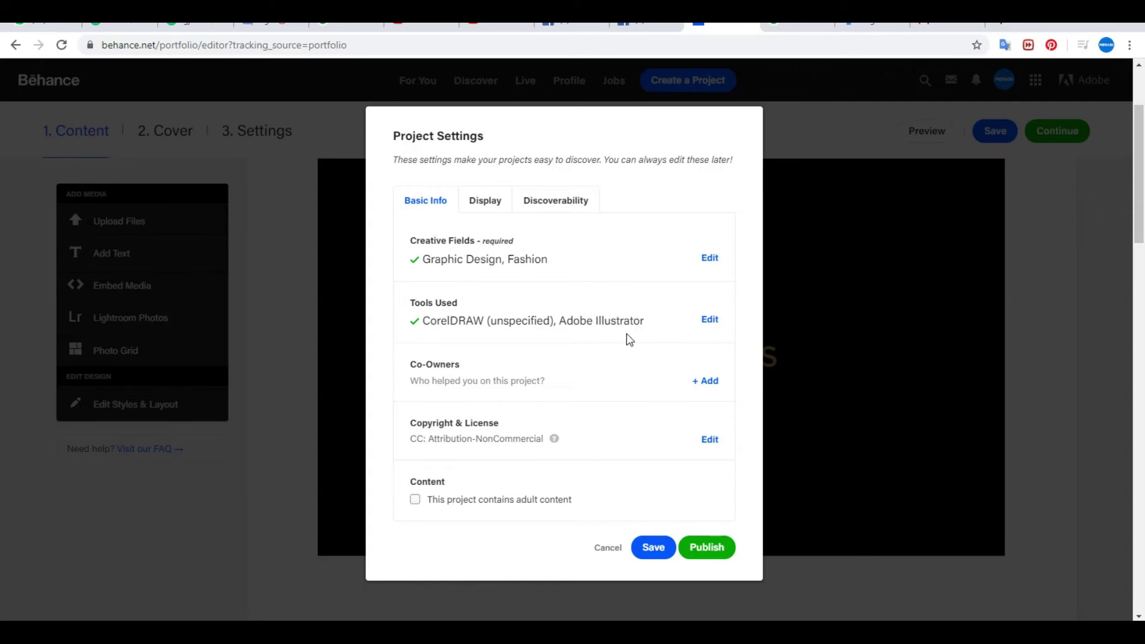
Step: Check the co-owners option without adding anyone, and view the project's display settings
scroll(656, 354, "down", 1)
left_click(706, 381)
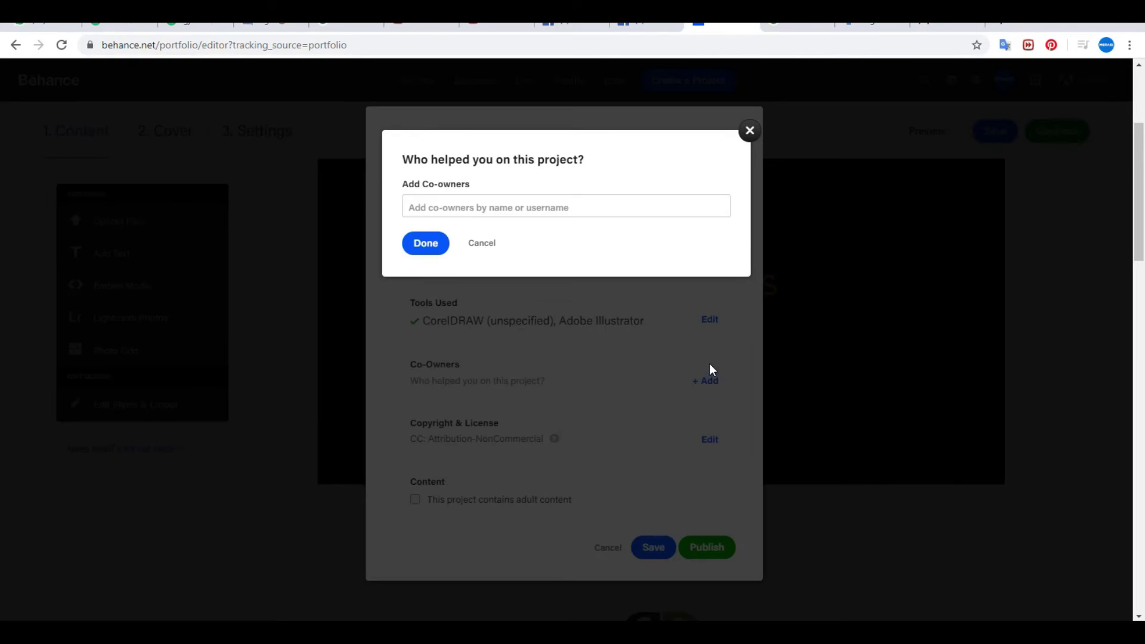
left_click(749, 131)
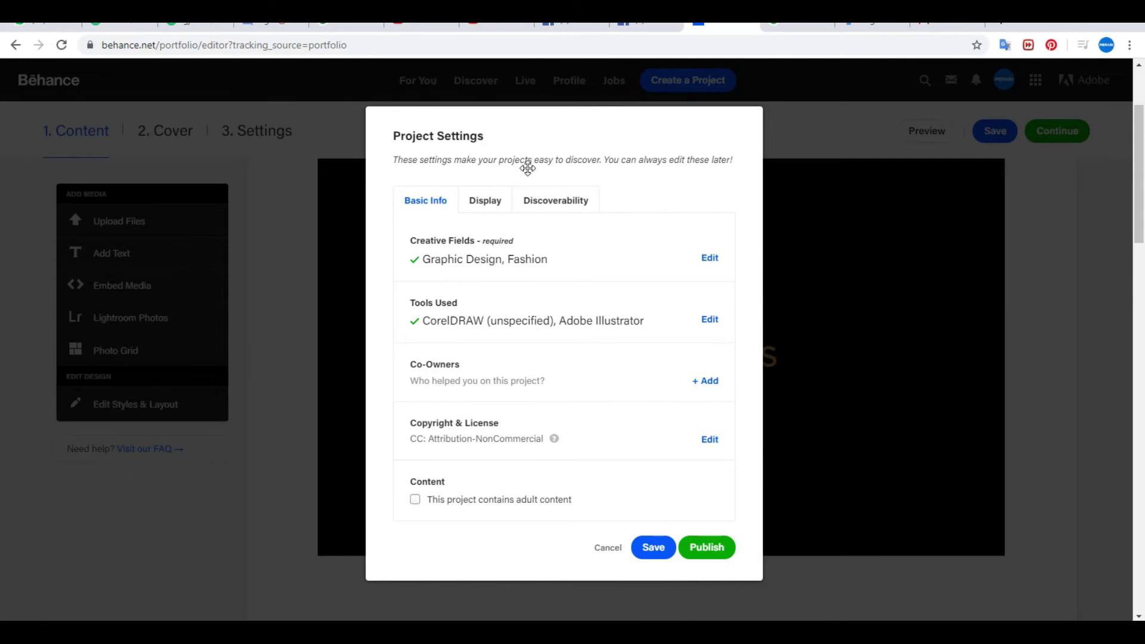
left_click(493, 203)
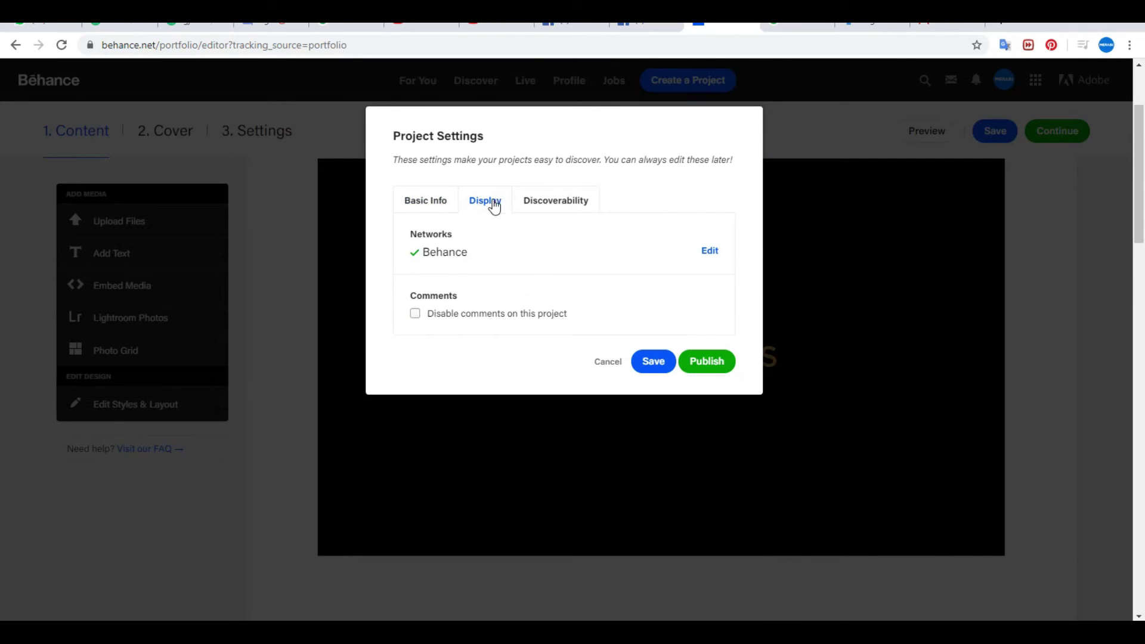
Step: Enter the project description "logo letter BB fashion brand name." in the discoverability settings
left_click(552, 200)
left_click(451, 256)
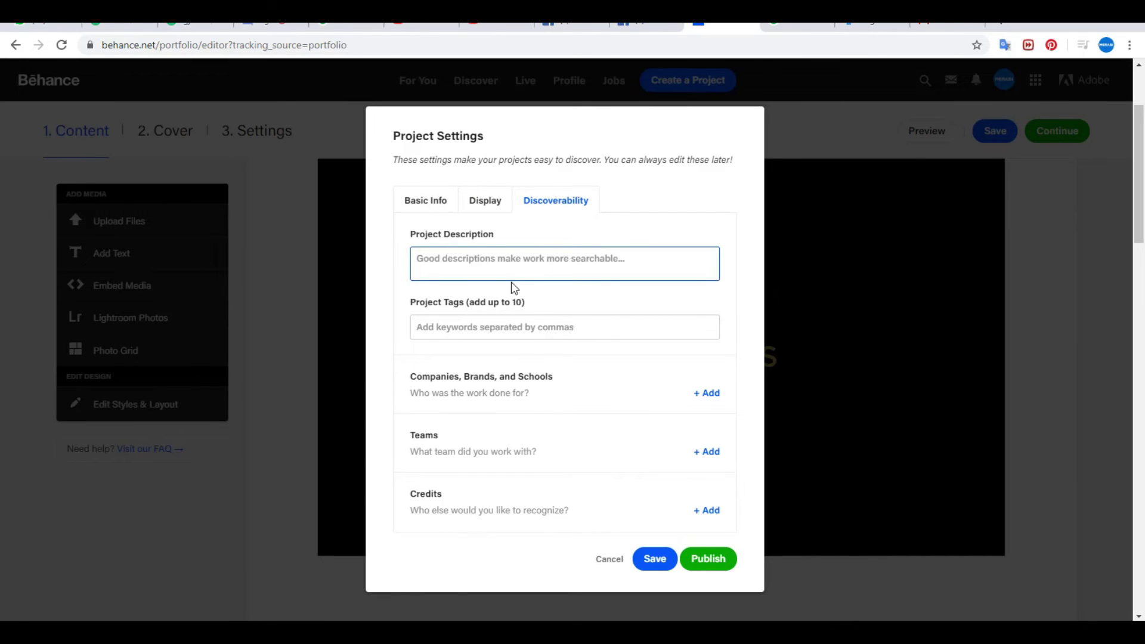
type("logo letter BB fas")
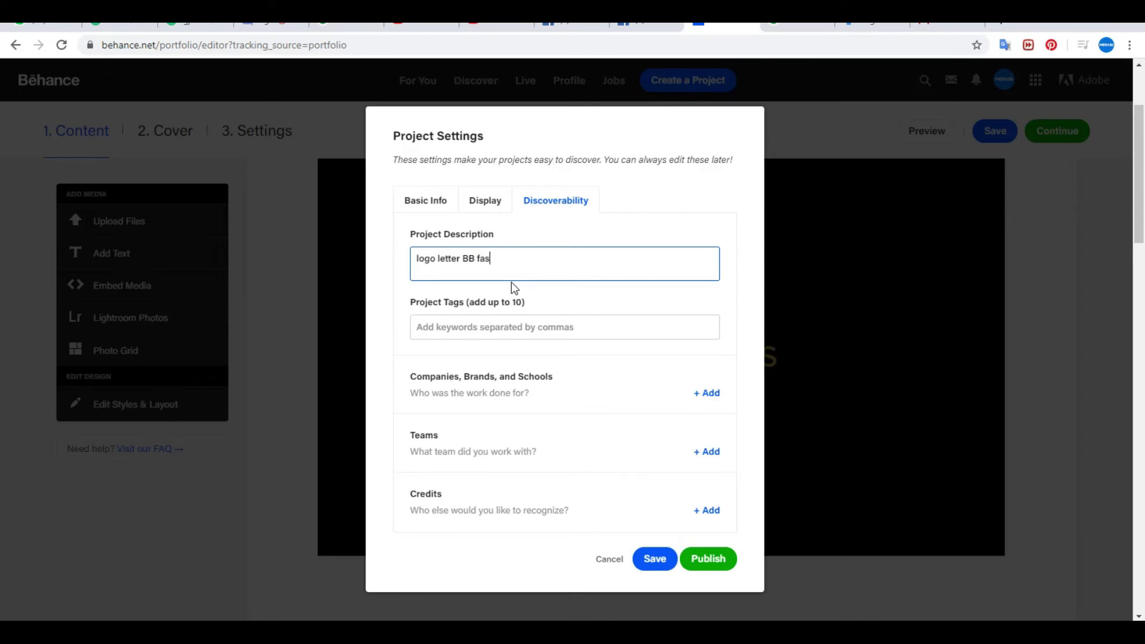
type("hion brand name.")
Step: Add the project tags "merasi", "merasi designs", "logo letter BB", "fashion" and "logo letter b"
left_click(544, 321)
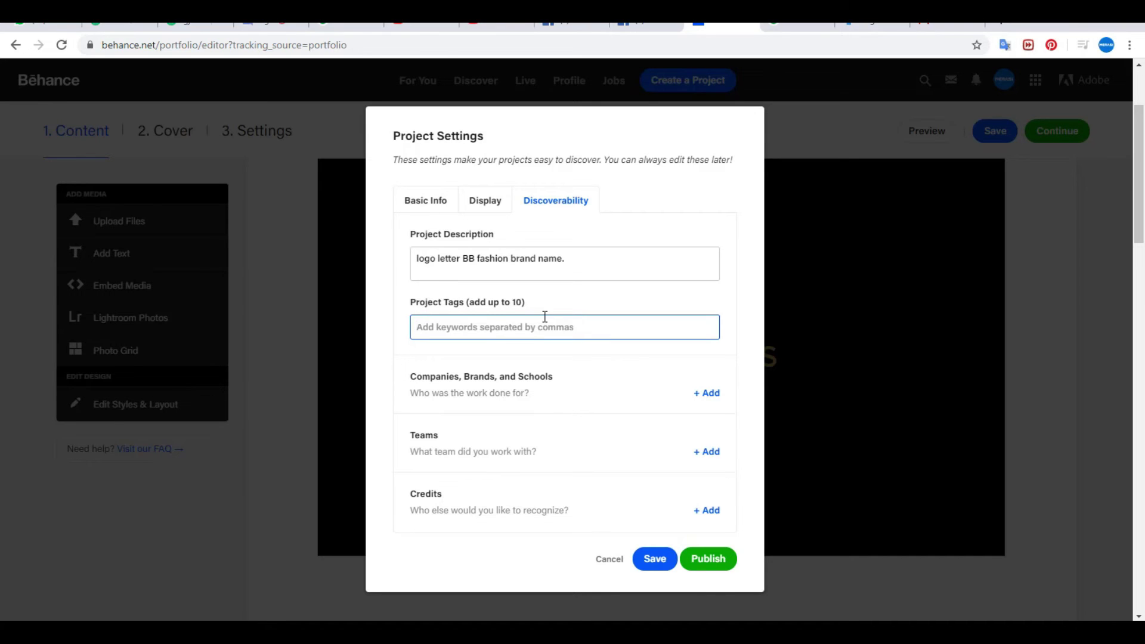
left_click(576, 268)
left_click(542, 323)
type("merasi,")
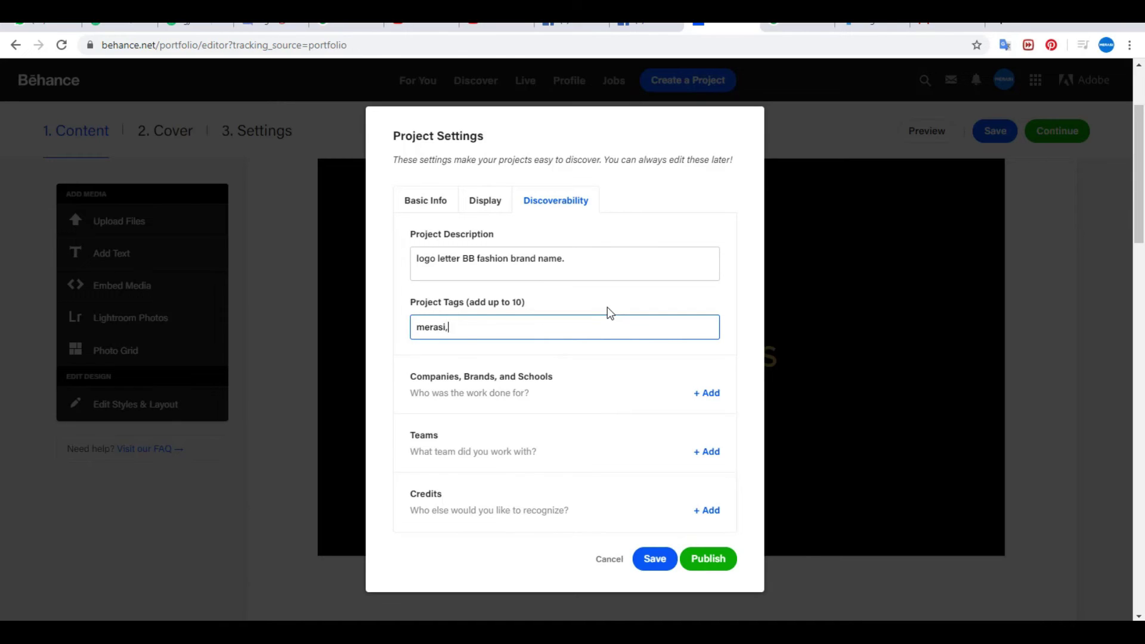
key("BackSpace")
type(" design")
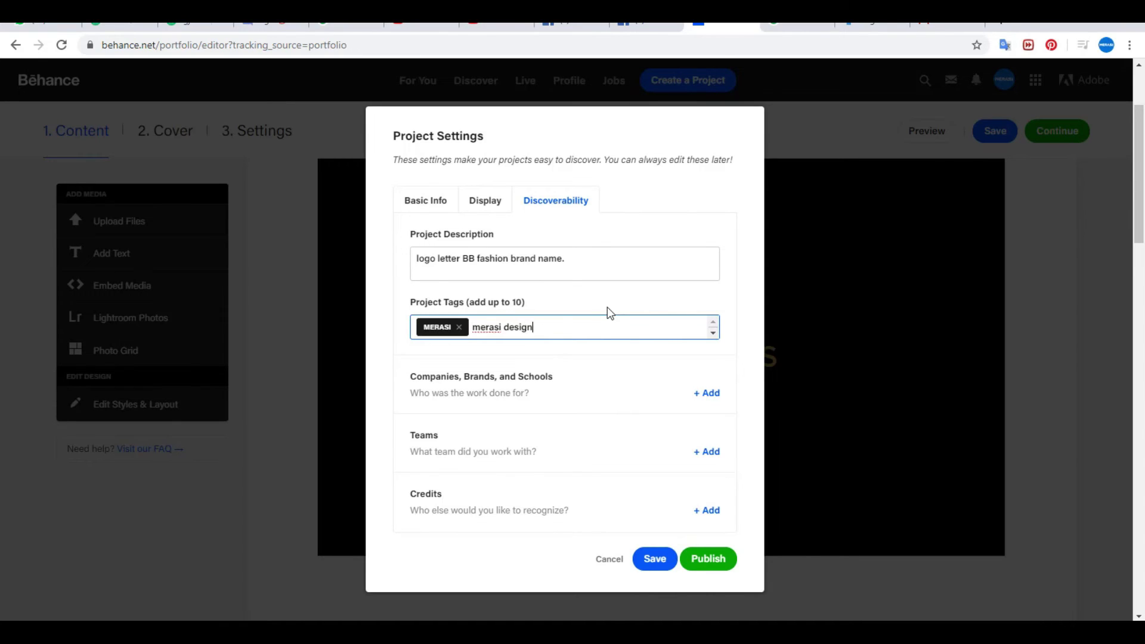
type("s,logo ")
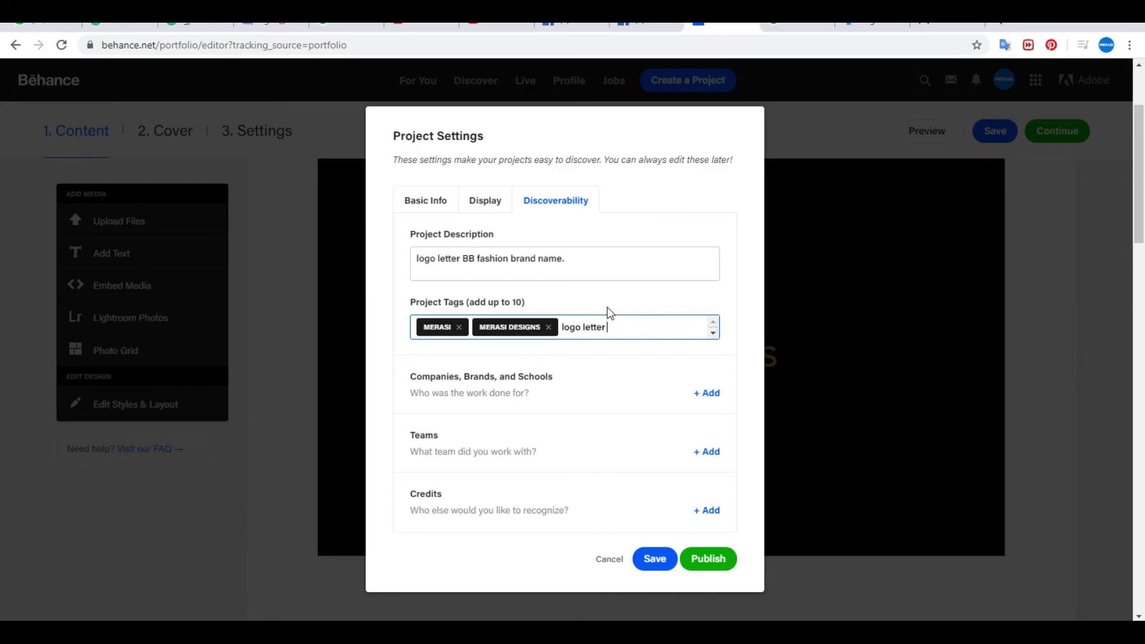
type("letter BB,fashion,")
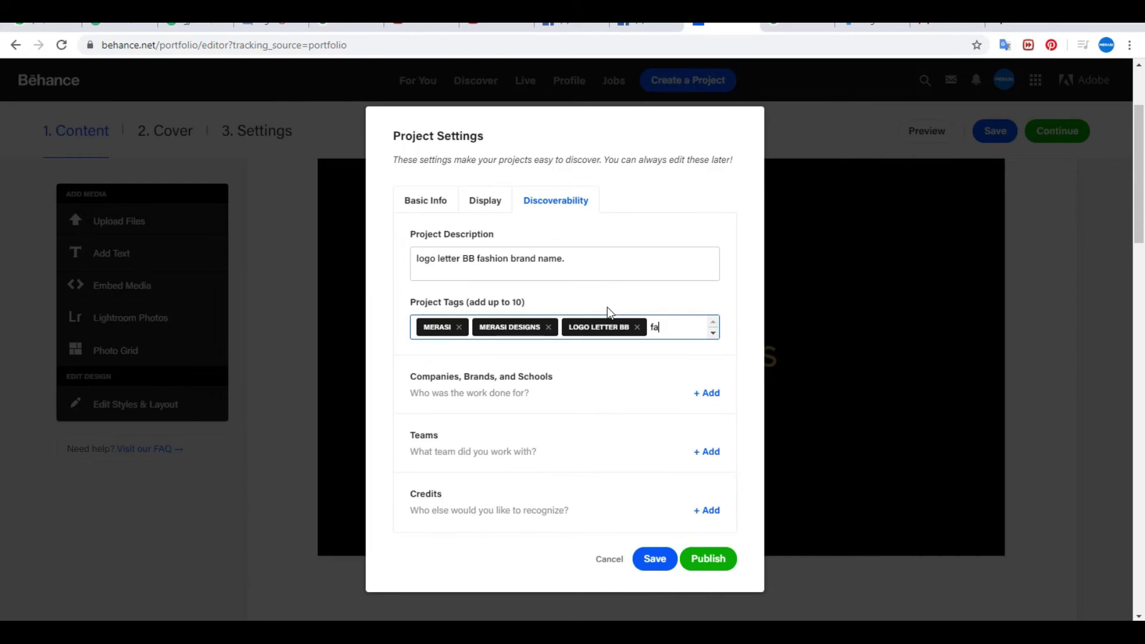
type("logo letter b,")
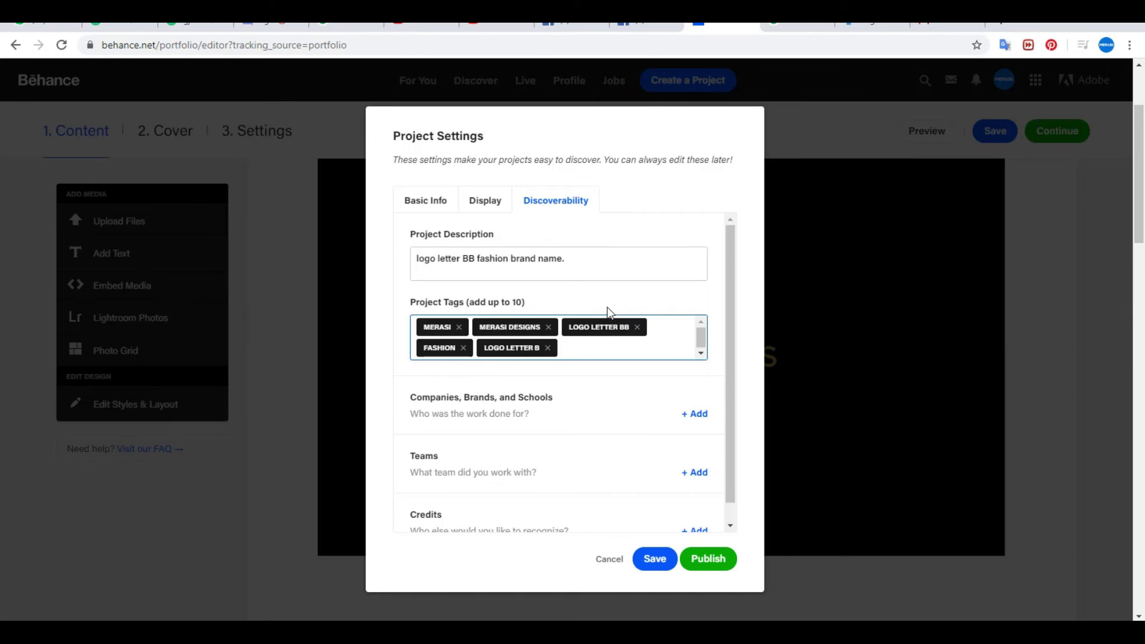
Step: Add the further project tags "logo fashion designs", "logo brand name" and "fashion logo"
type("logo fashion designs")
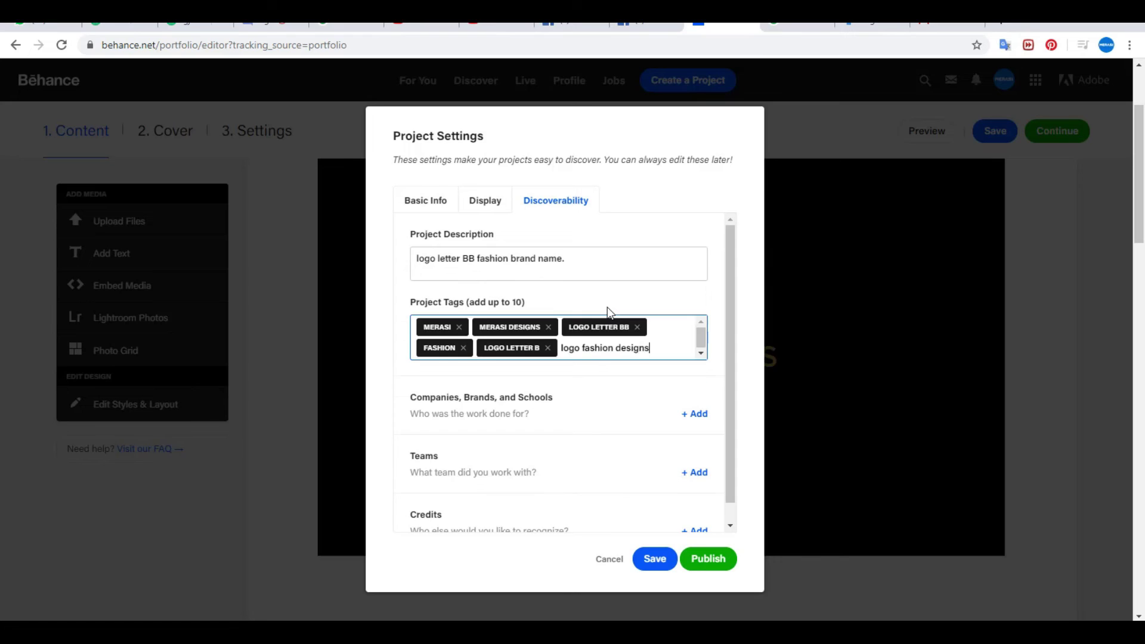
type(",logo ")
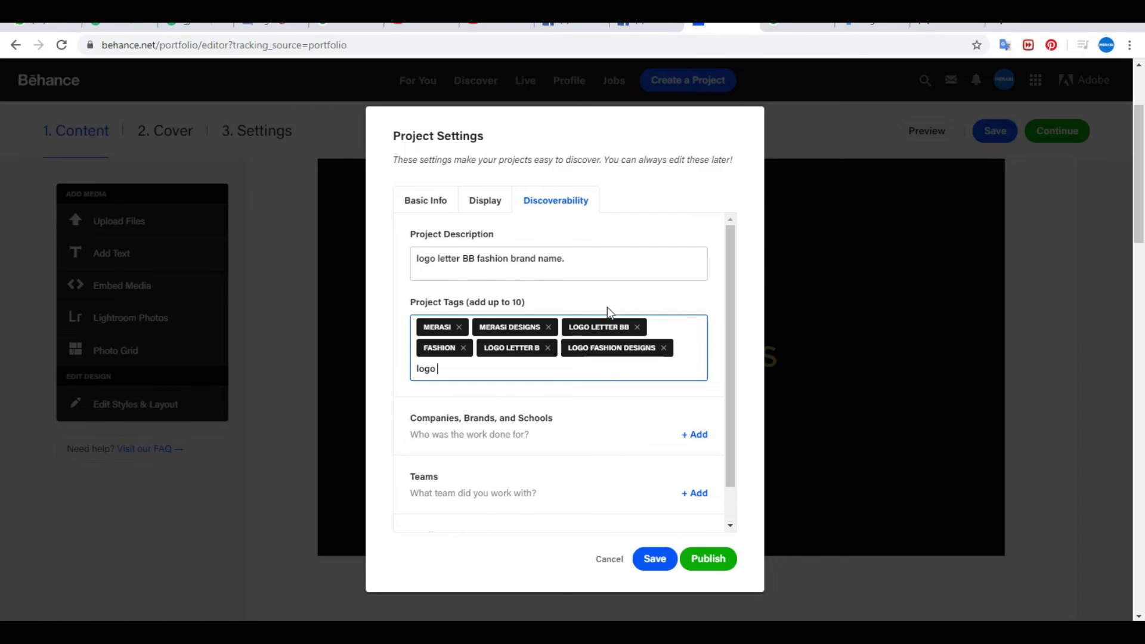
type("brand name,")
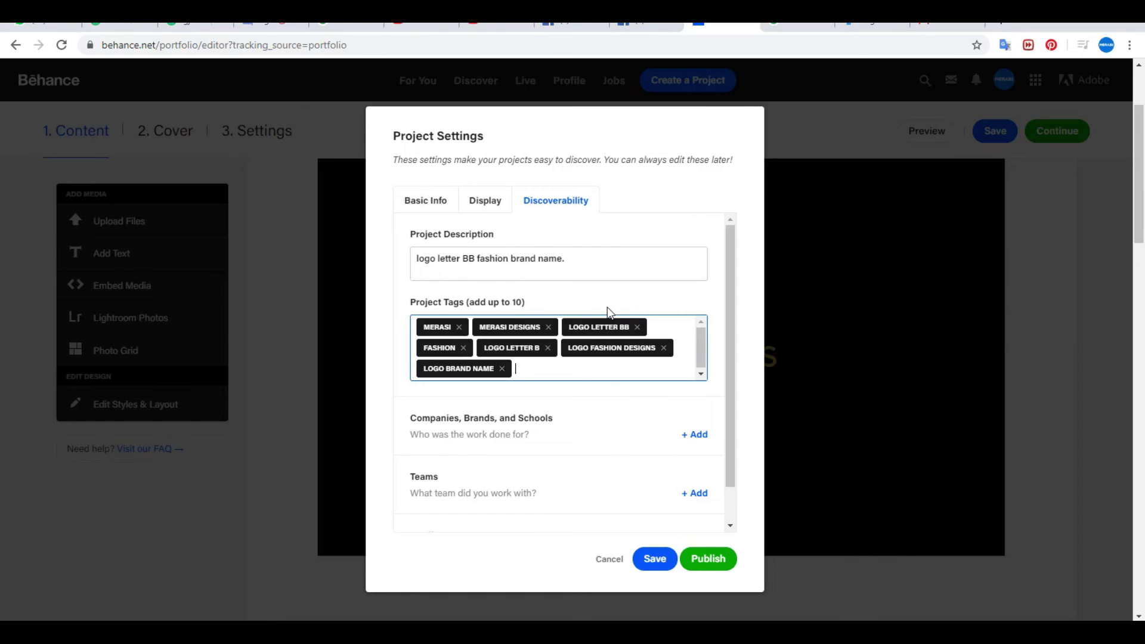
type("logo fa")
key("BackSpace")
key("BackSpace")
key("BackSpace")
key("BackSpace")
key("BackSpace")
key("BackSpace")
key("BackSpace")
type("fashion logo")
key("Return")
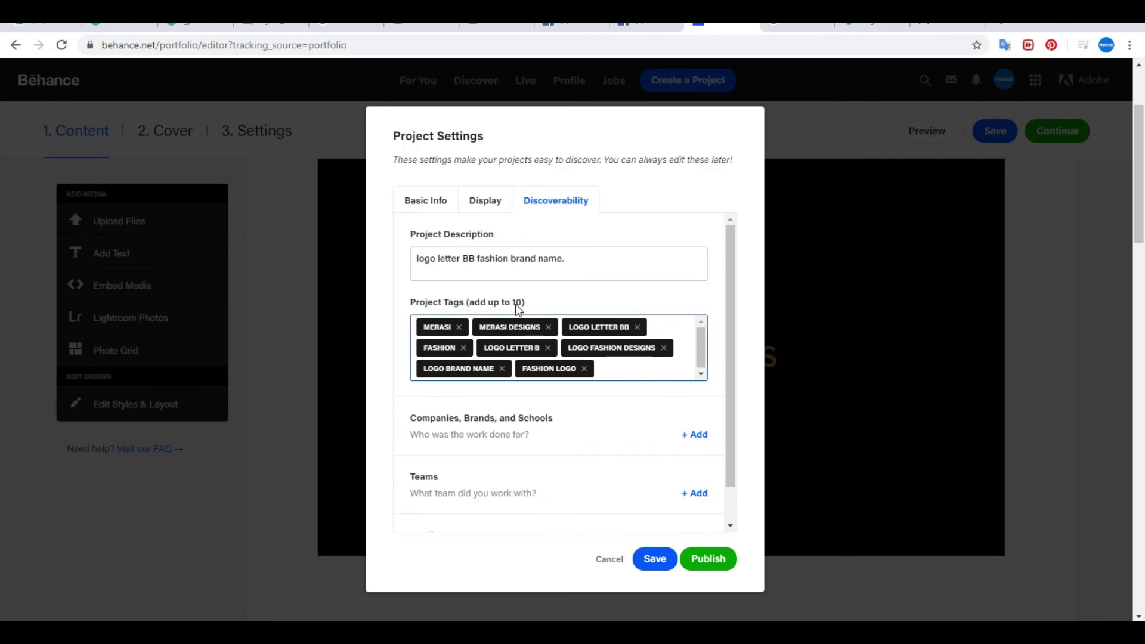
scroll(665, 393, "down", 1)
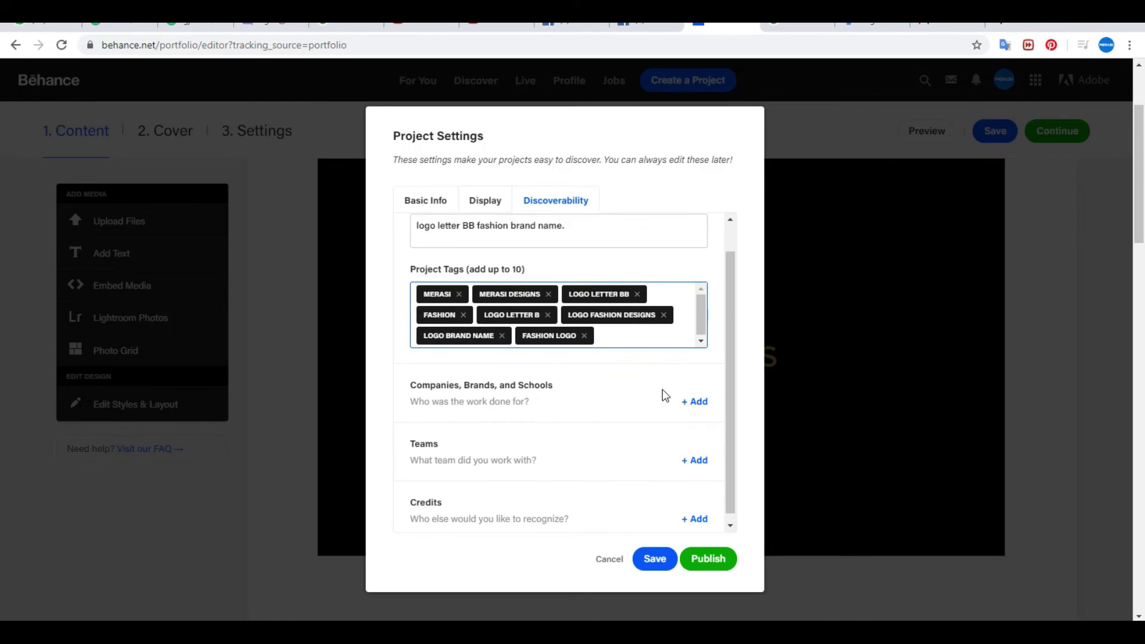
left_click(701, 395)
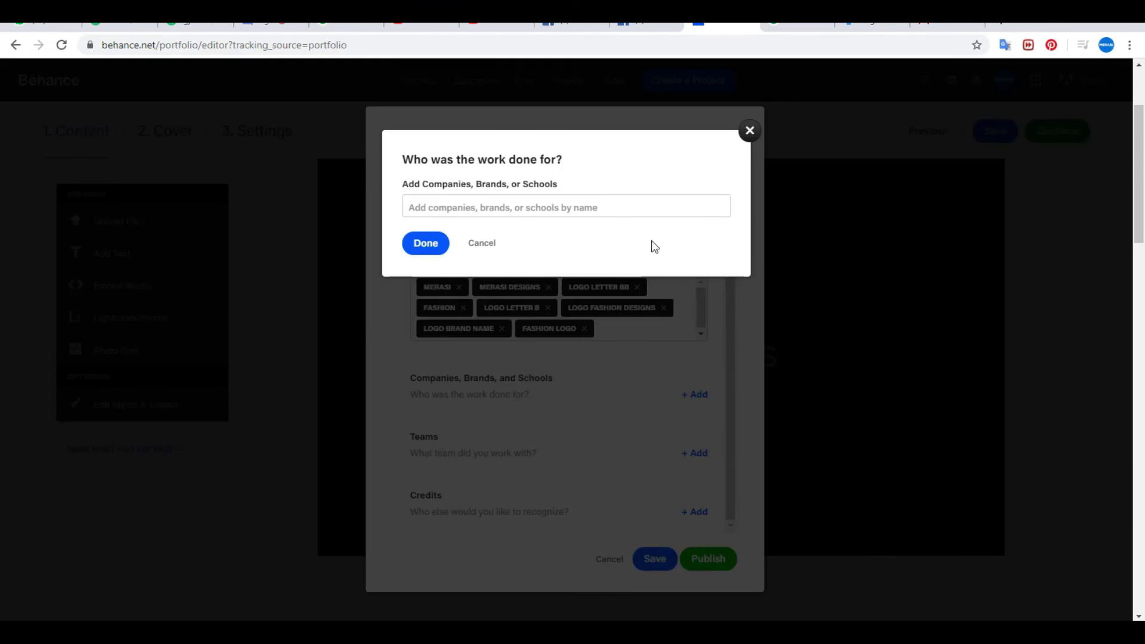
left_click(532, 207)
type("fashion")
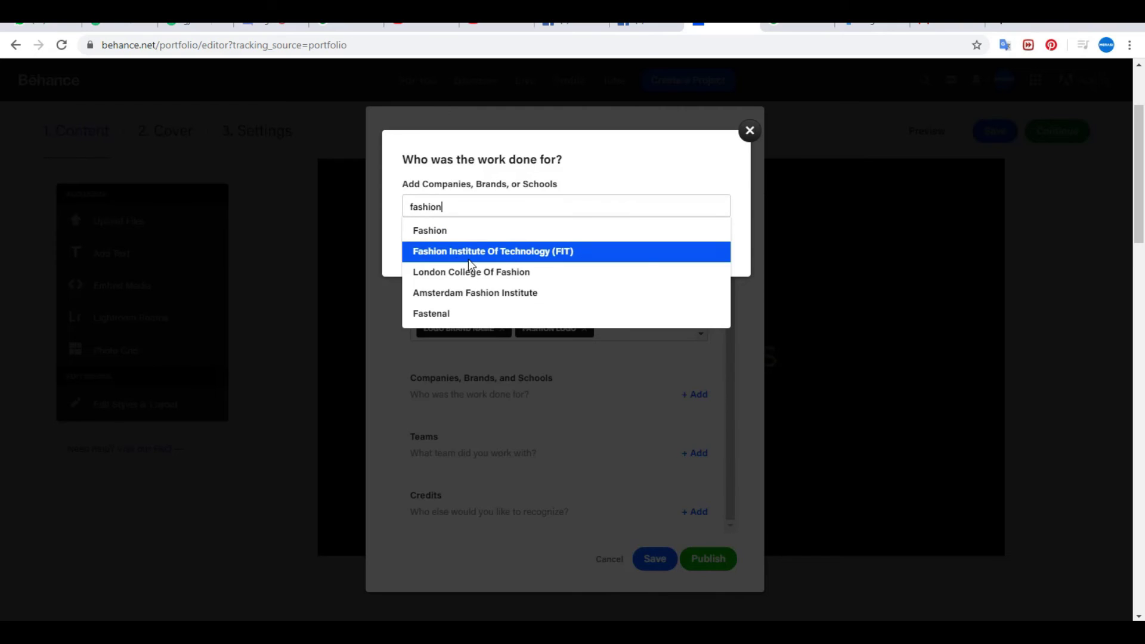
left_click(749, 130)
Step: Check the option for crediting people on the project without adding anyone, and look over the discoverability settings
scroll(603, 404, "down", 2)
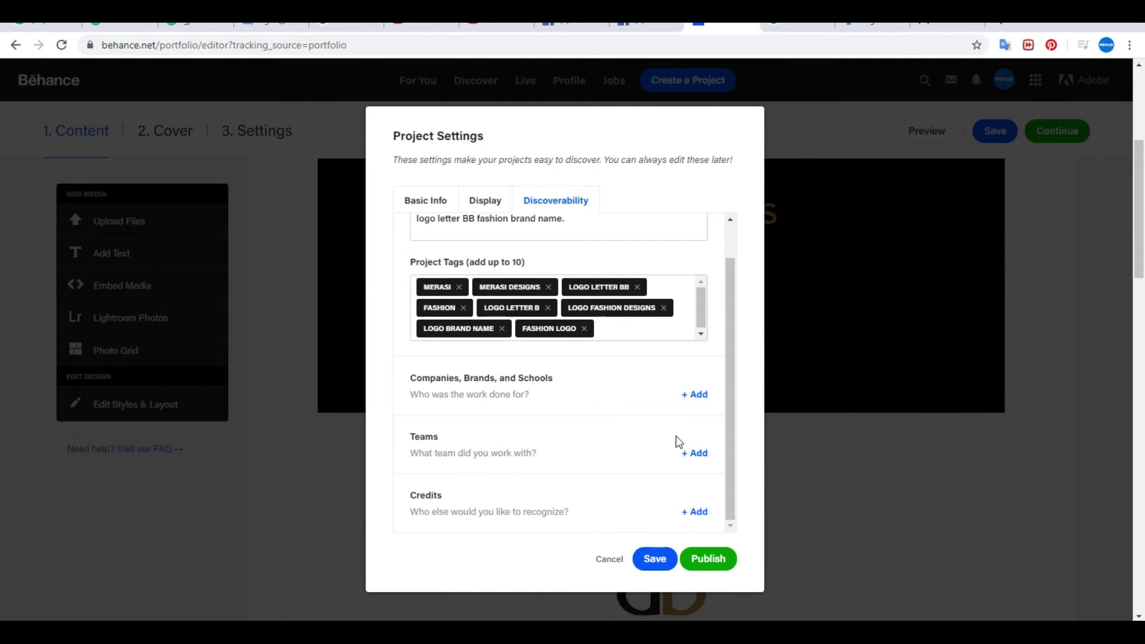
left_click(702, 513)
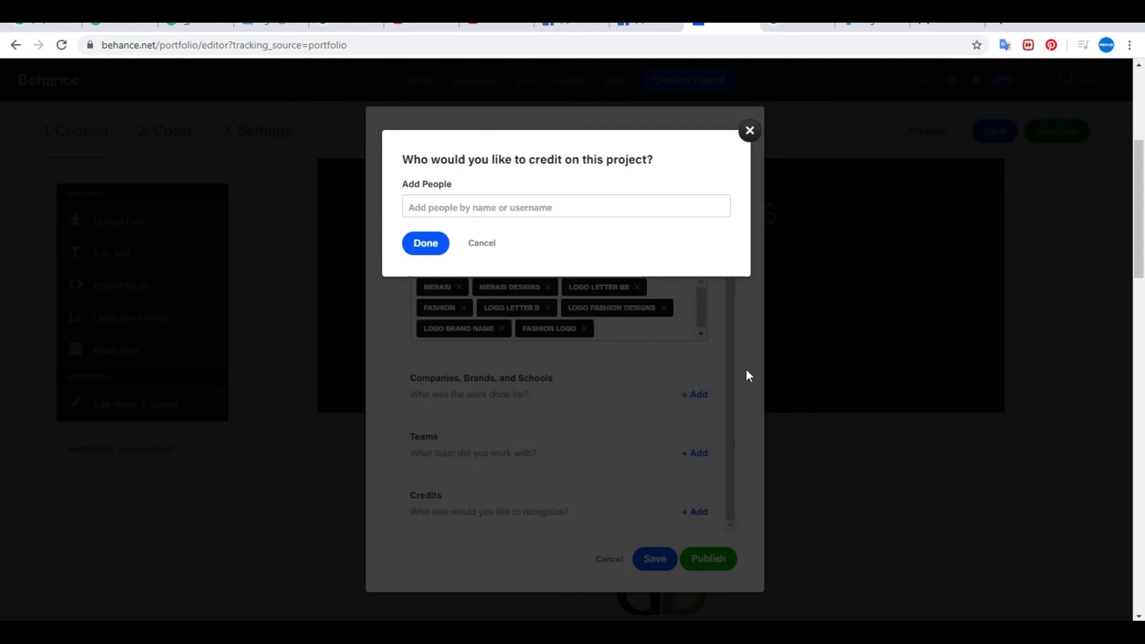
left_click(749, 132)
scroll(527, 364, "up", 1)
scroll(596, 471, "down", 1)
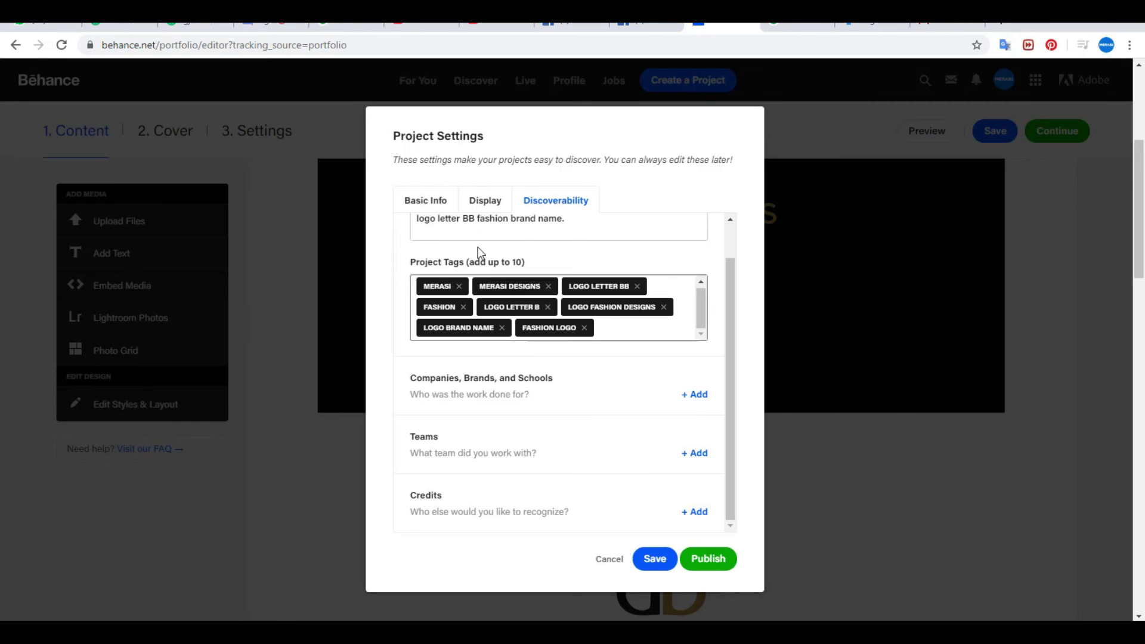
Step: Review the basic info, save the project settings, and look through the project's images in the editor
left_click(437, 209)
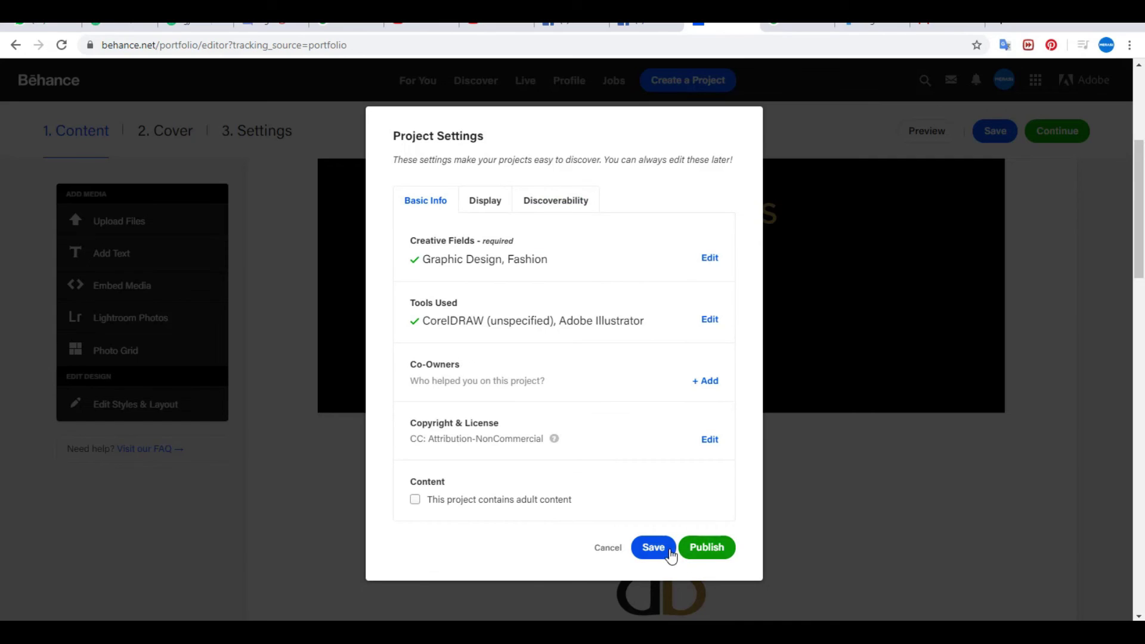
left_click(653, 548)
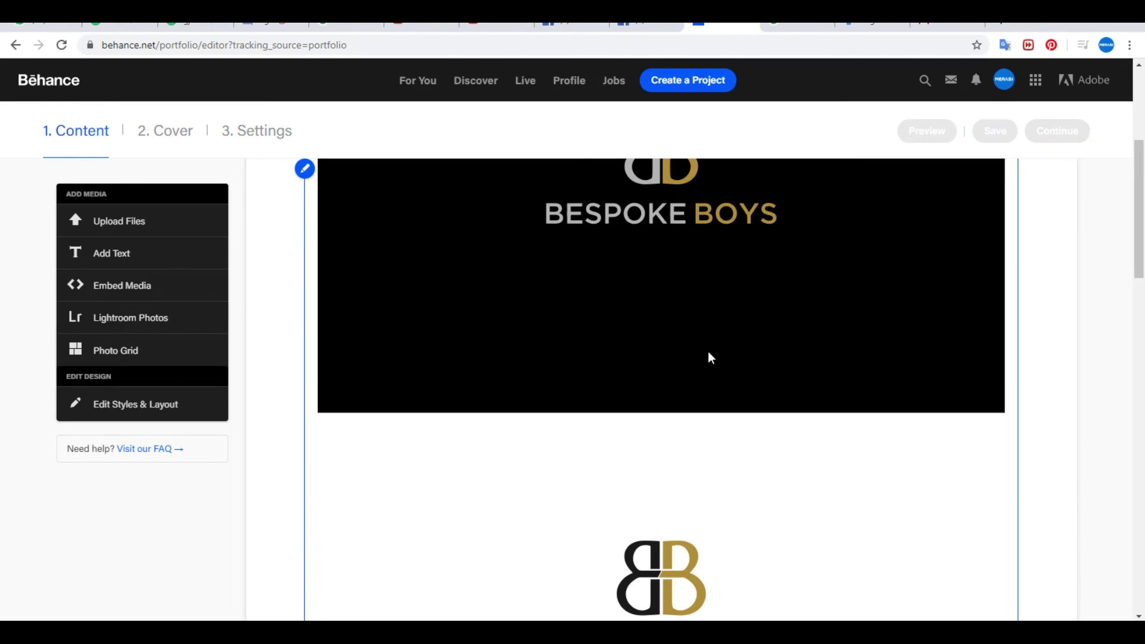
scroll(1033, 470, "down", 15)
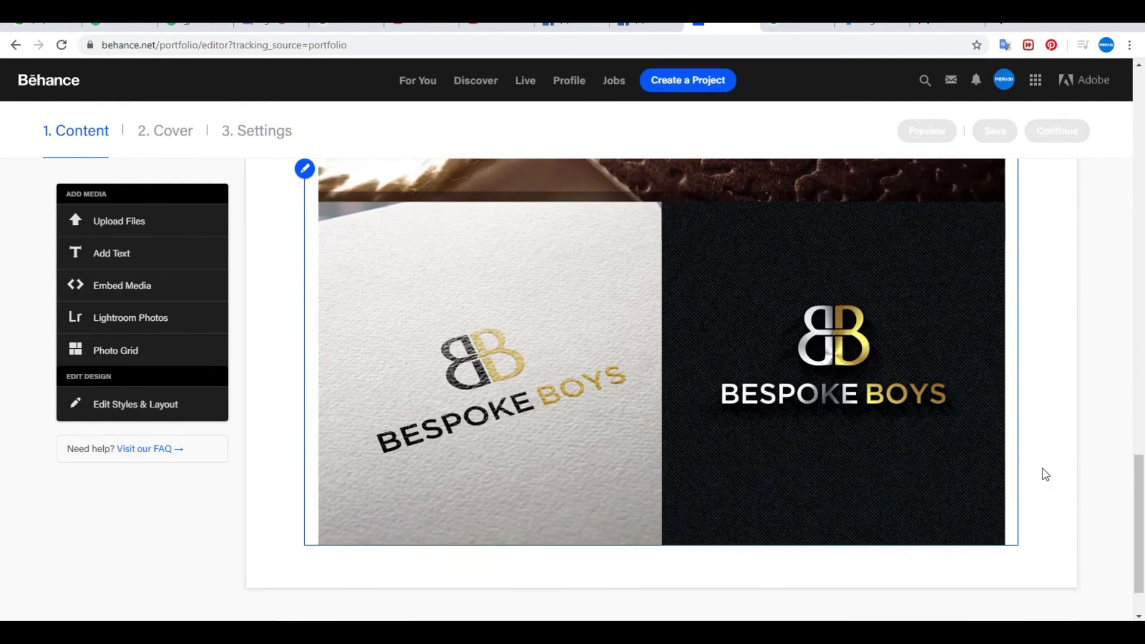
scroll(651, 363, "up", 15)
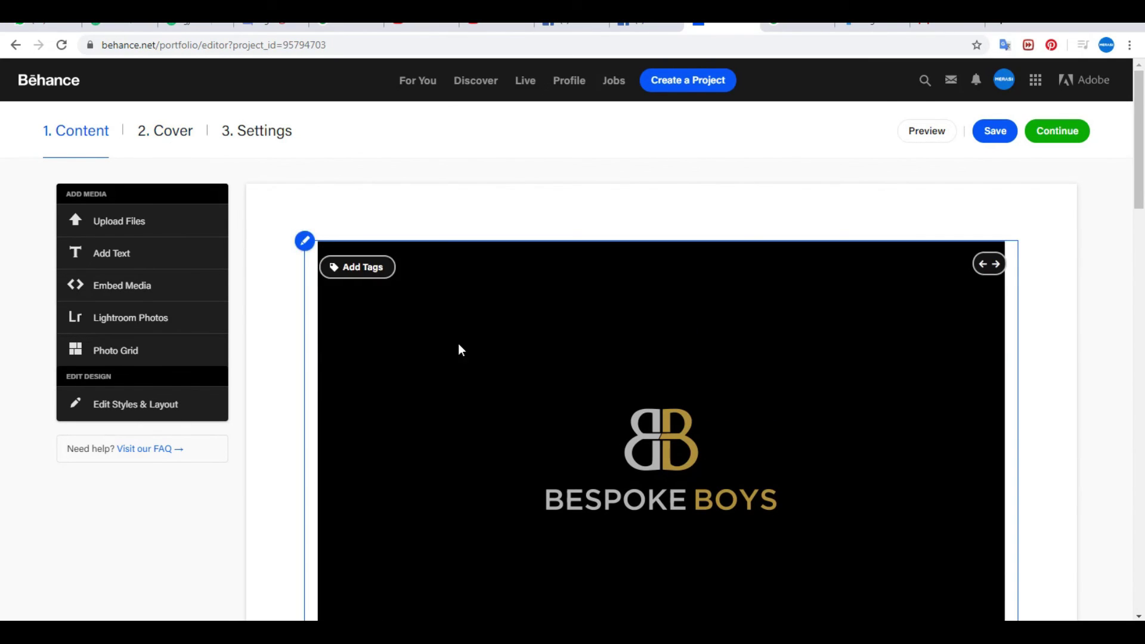
Step: Reopen the project settings, save them again from the basic info, and look over the project's logo and mockup images
left_click(258, 137)
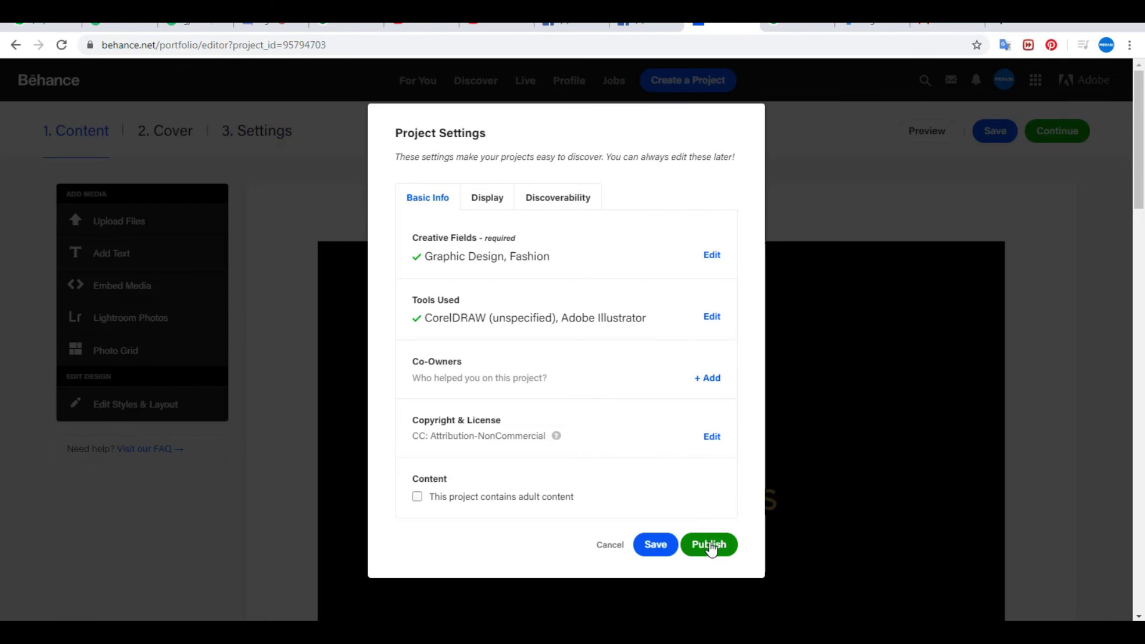
left_click(655, 544)
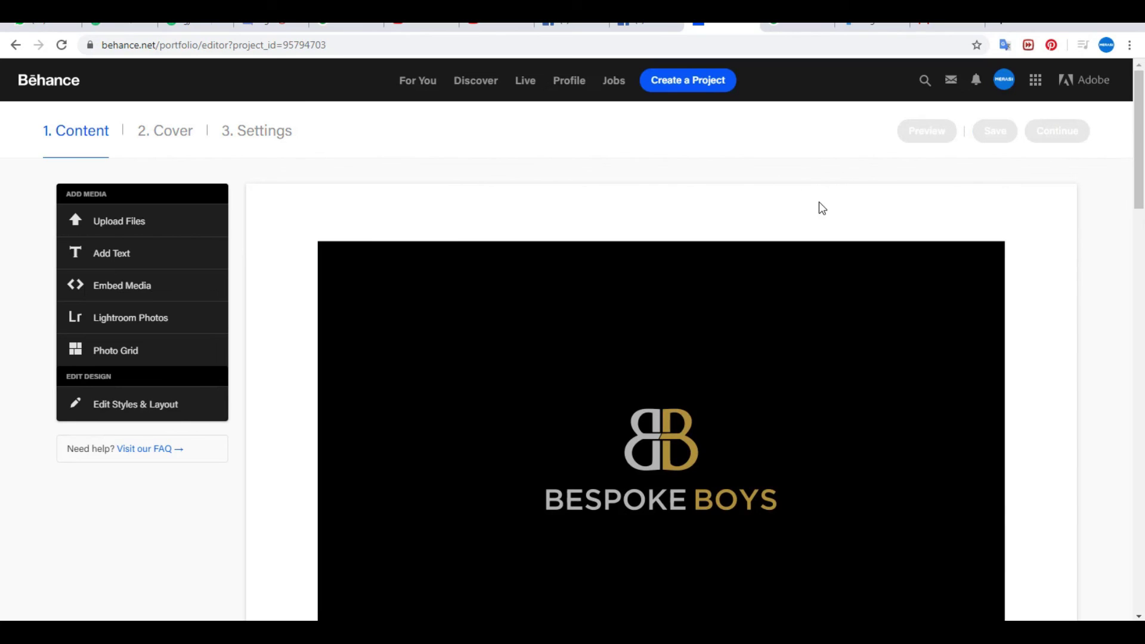
scroll(1082, 286, "down", 15)
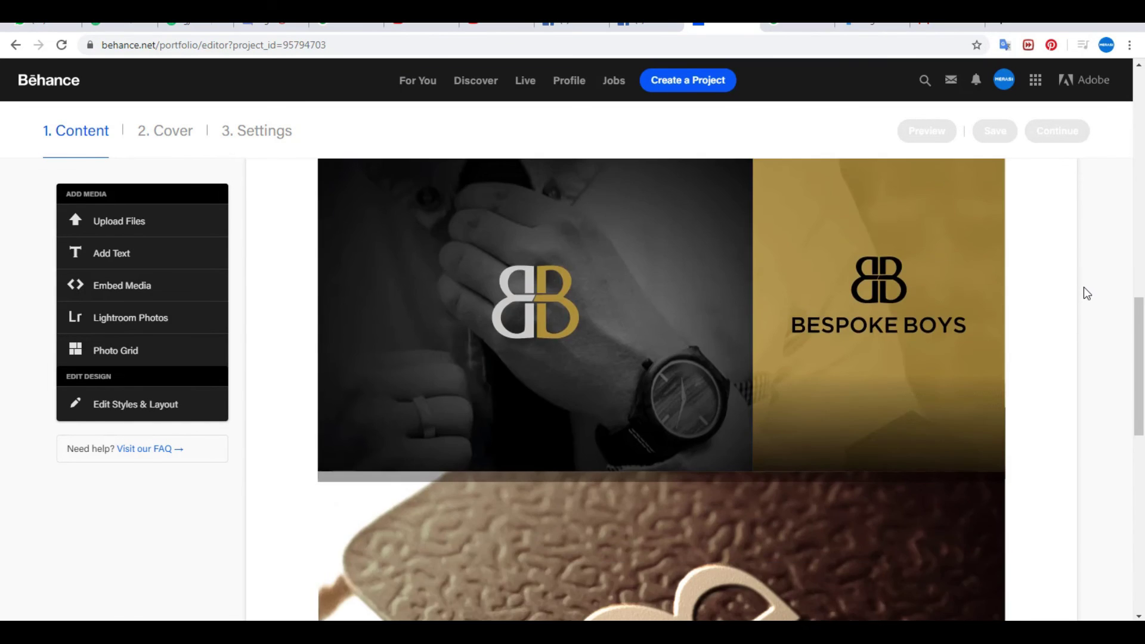
scroll(1084, 287, "down", 5)
scroll(1086, 287, "up", 10)
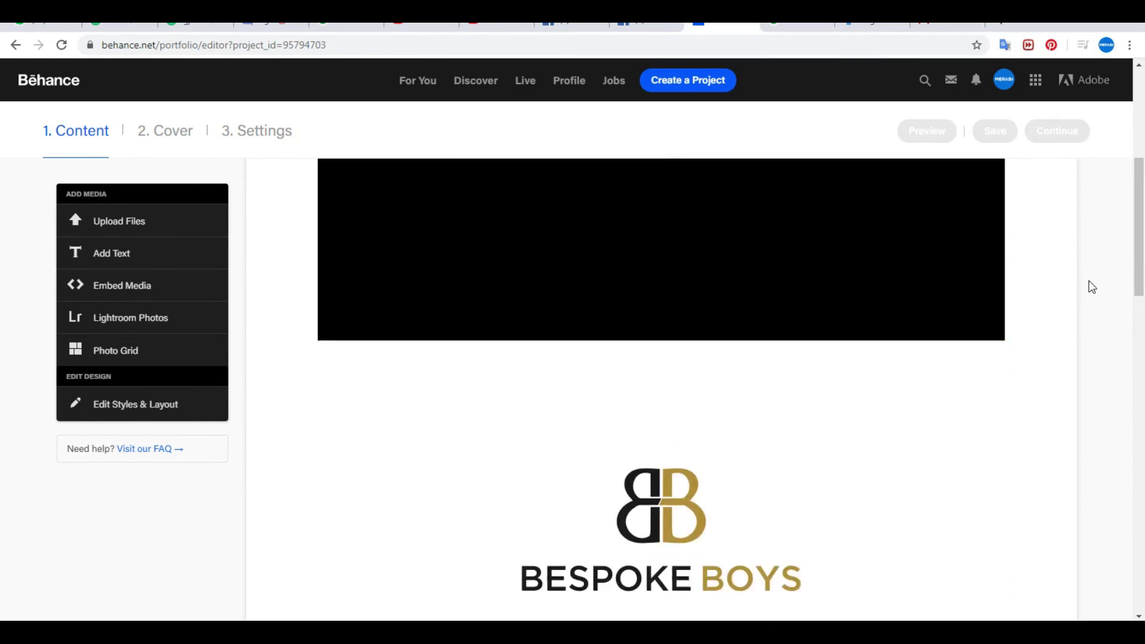
scroll(1091, 287, "up", 6)
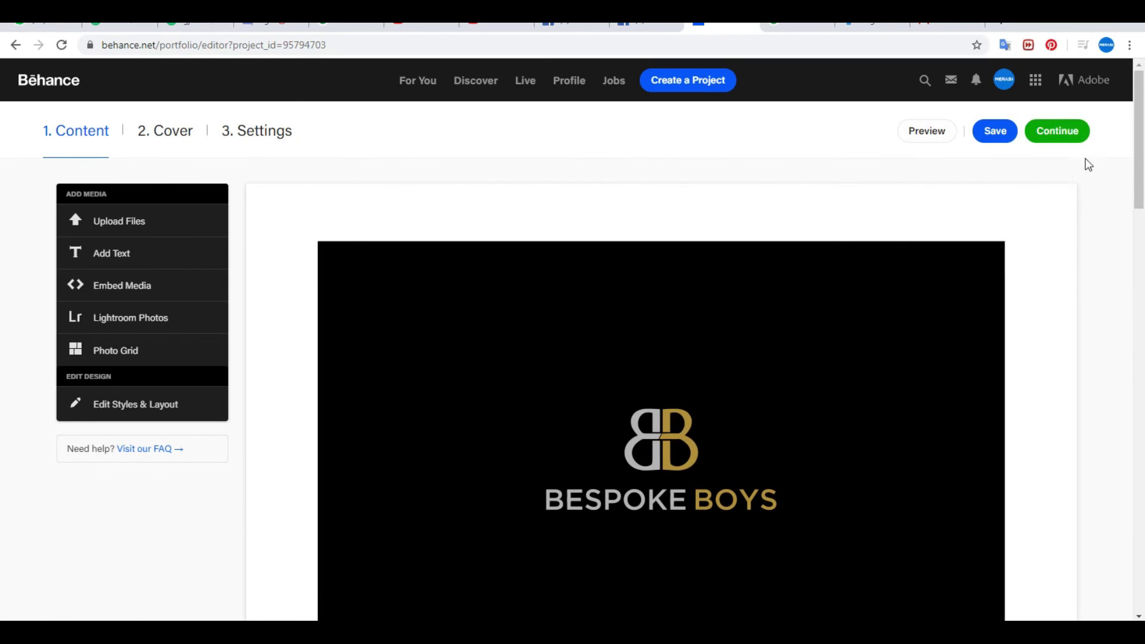
Step: Accept the cover crop showing the white logo above the watch and gold mockups, and publish the project
left_click(1067, 137)
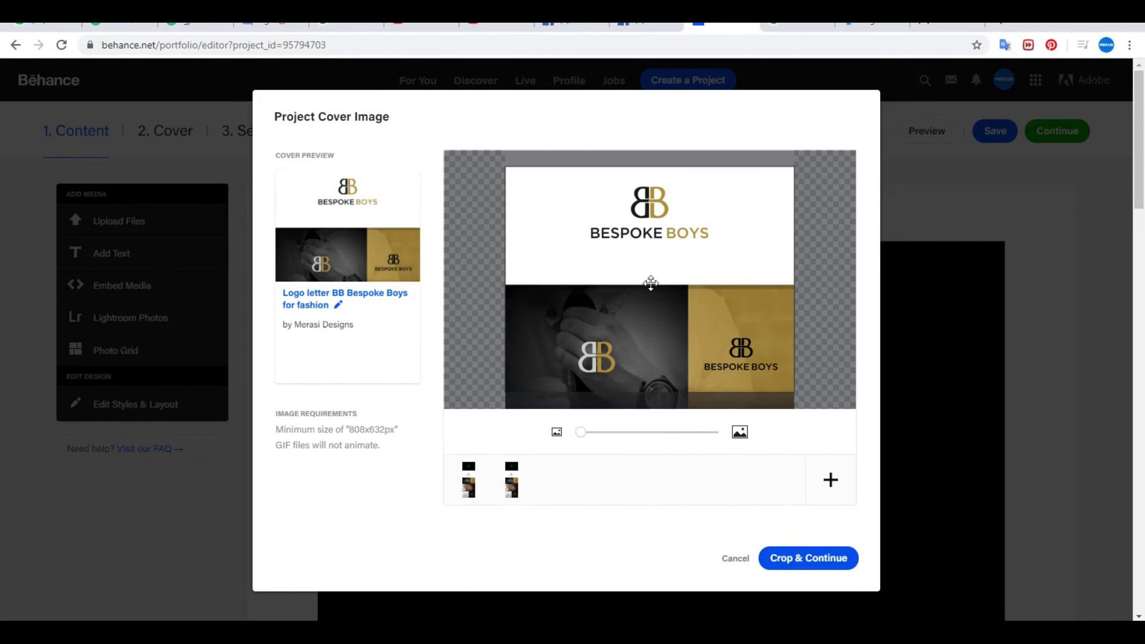
left_click_drag(641, 284, 638, 282)
left_click(809, 560)
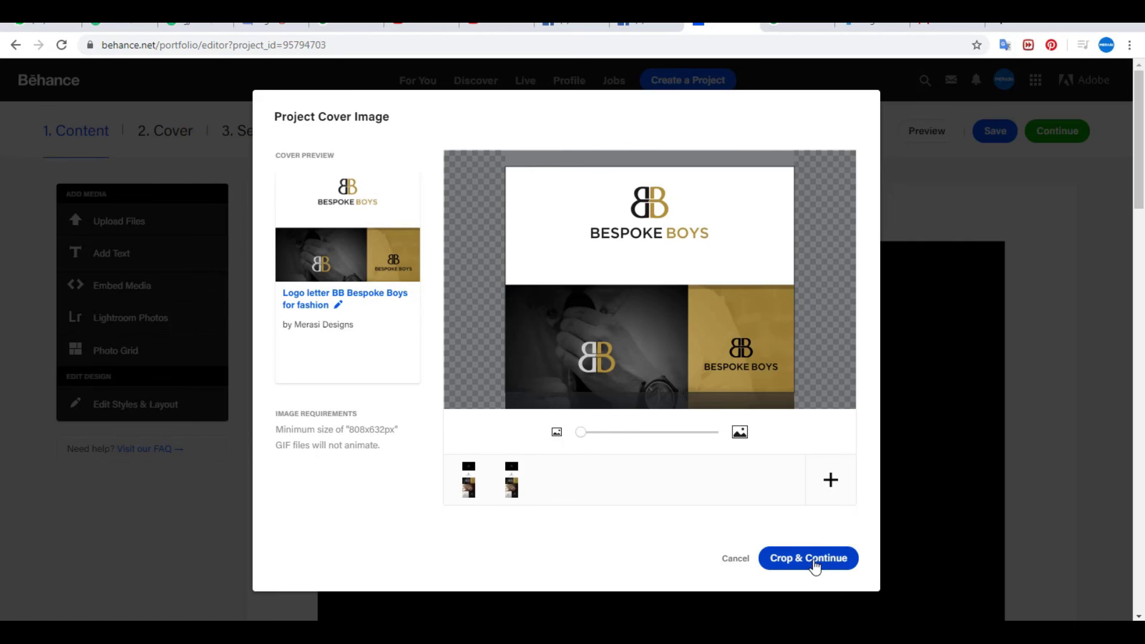
left_click(708, 545)
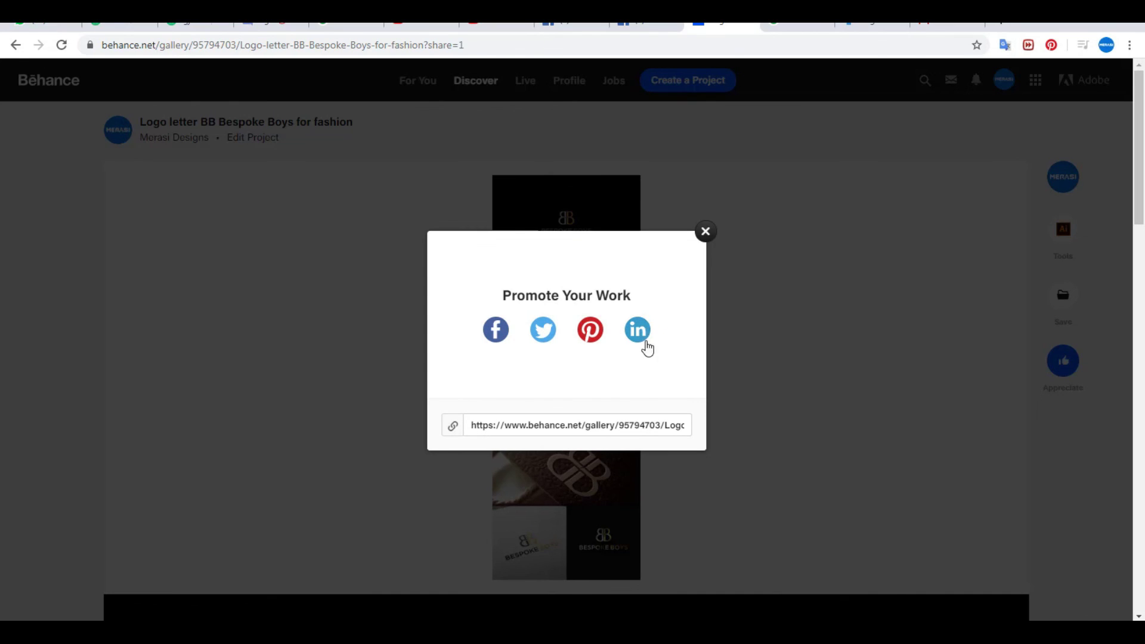
Step: Dismiss the promotion options after selecting the project's share link, and examine the published project page and its images enlarged
left_click(596, 423)
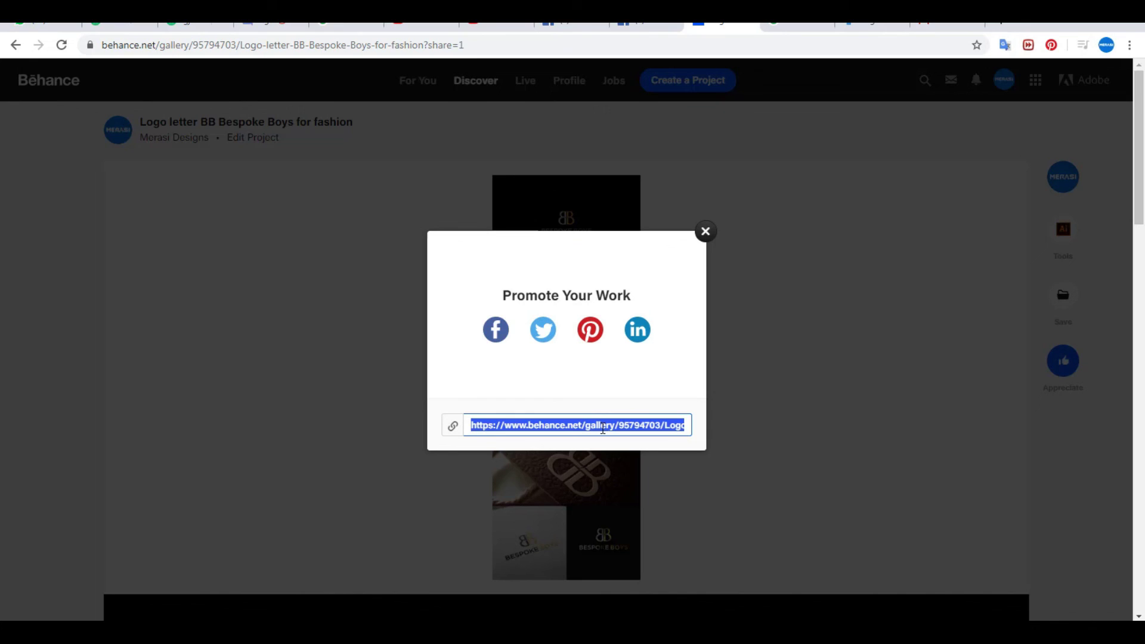
left_click(705, 232)
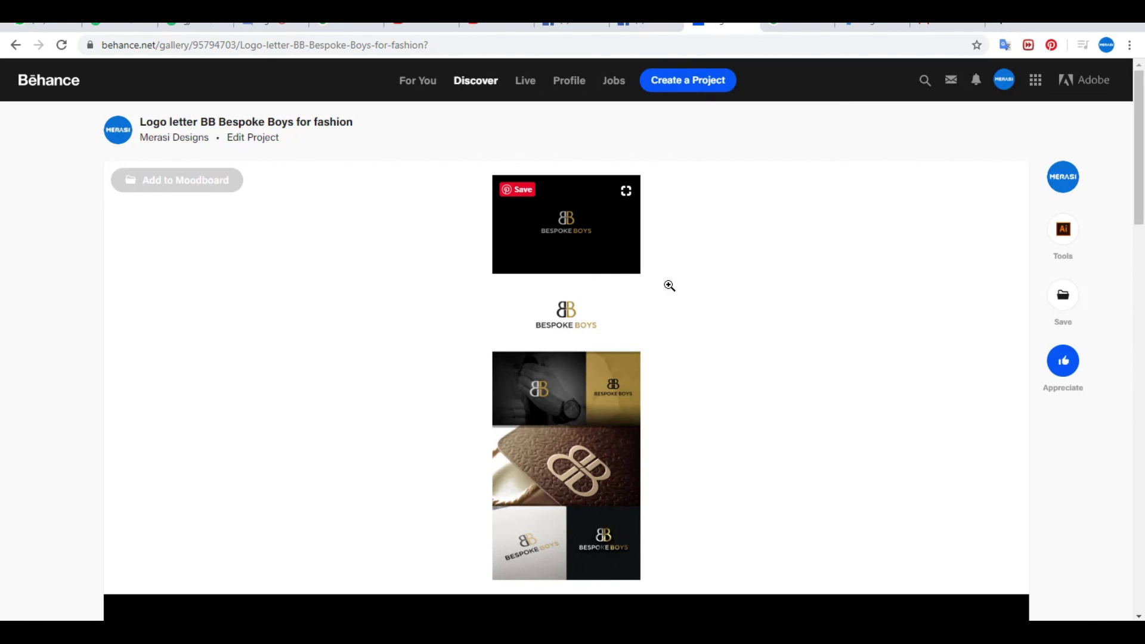
scroll(704, 293, "down", 8)
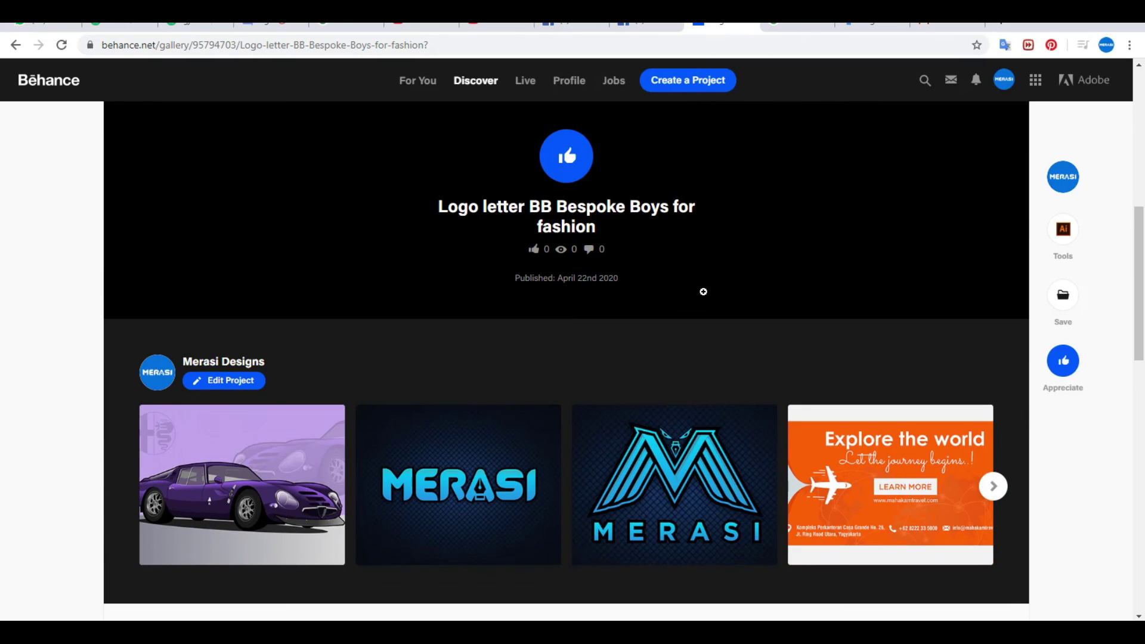
scroll(679, 288, "up", 6)
left_click(626, 243)
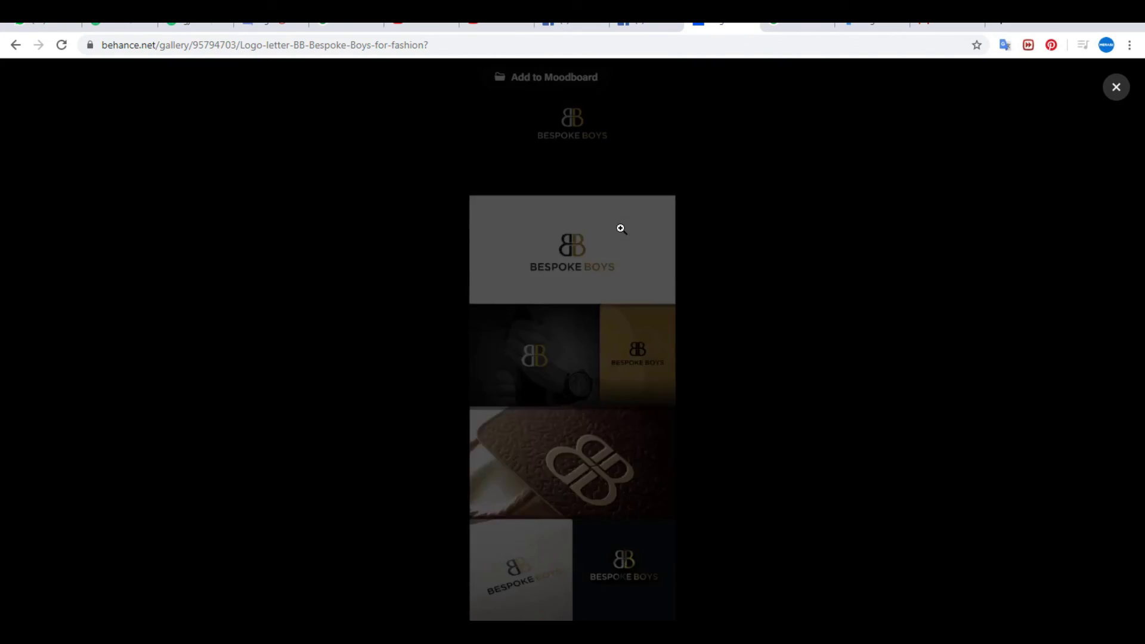
left_click(582, 199)
scroll(615, 326, "down", 15)
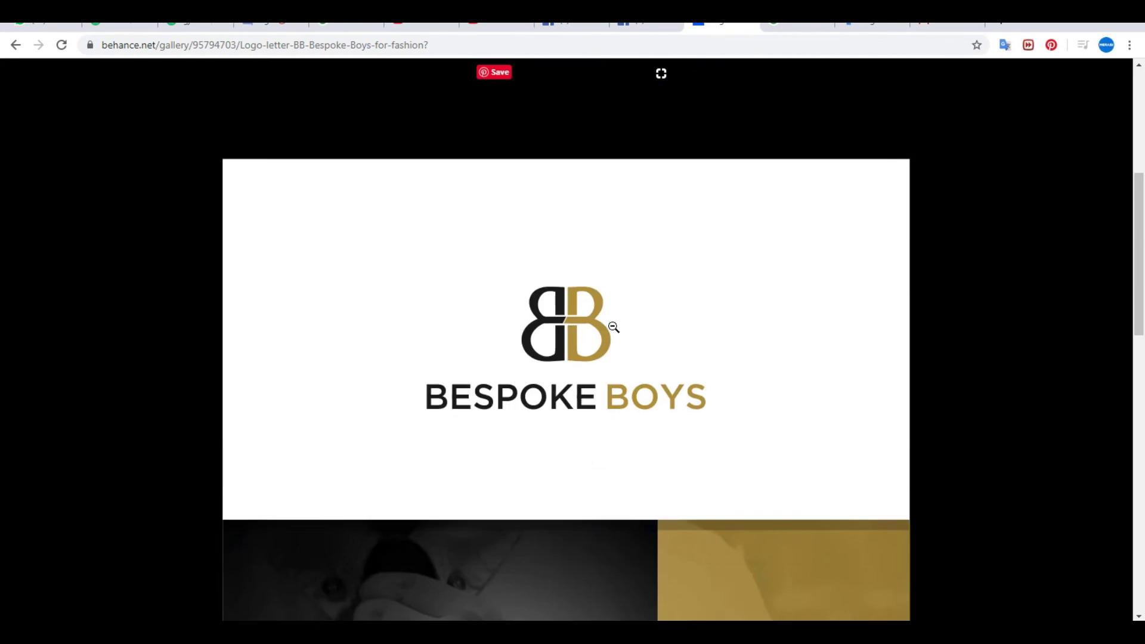
scroll(615, 326, "down", 2)
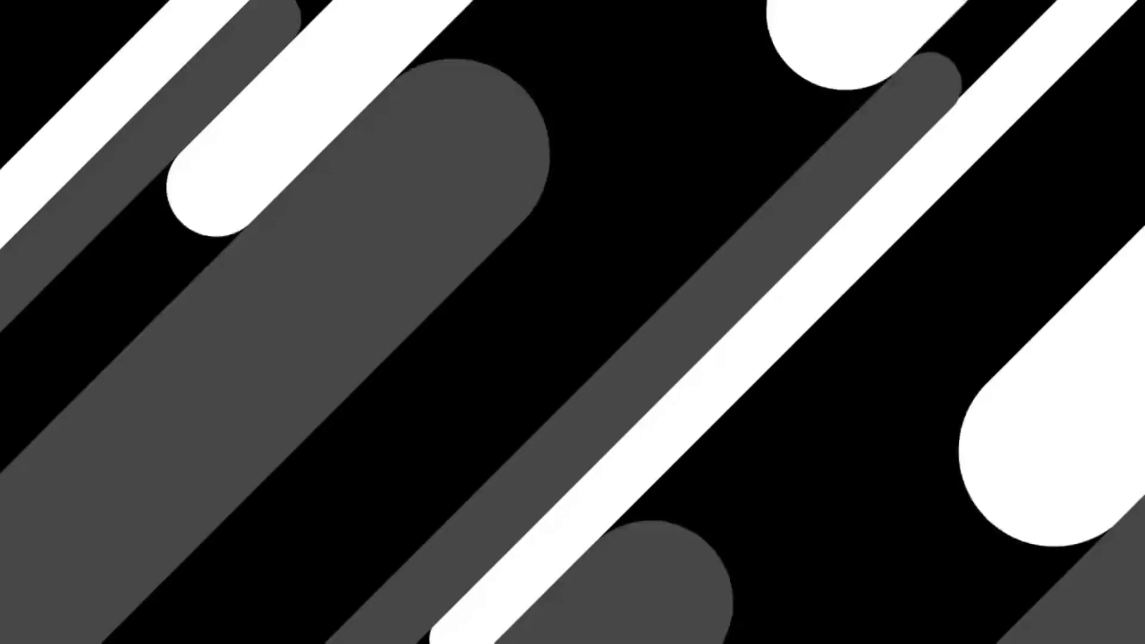